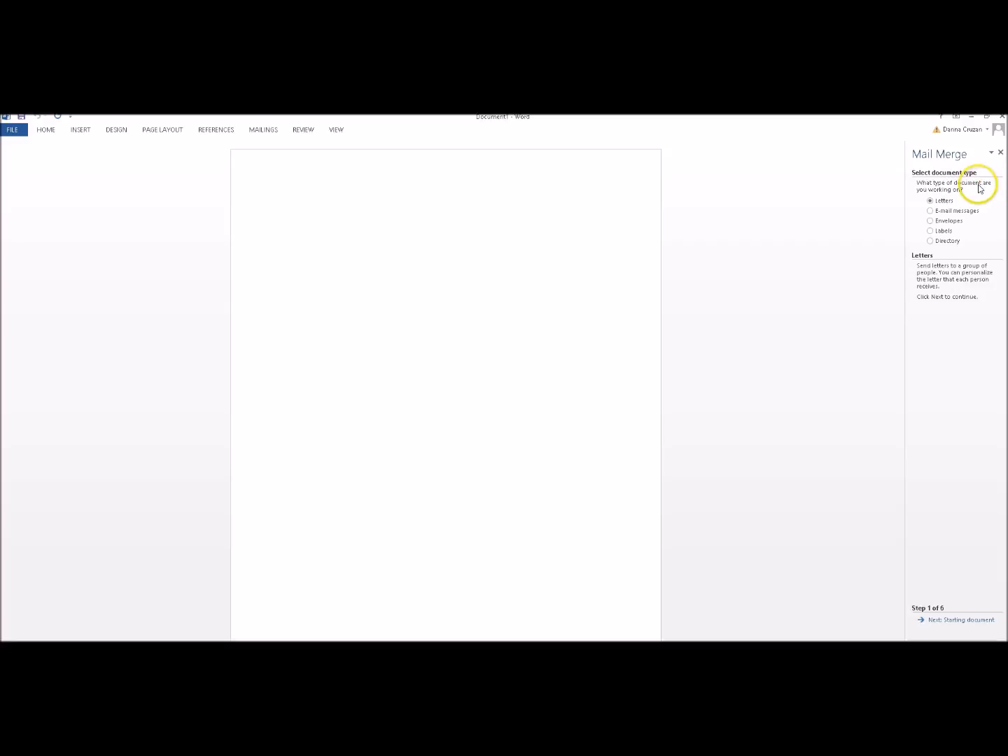
Set the mail merge document type to Labels and lay out the page as Avery US Letter 5160 Easy Peel Address Labels
{"action": "left_click", "coordinate": [930, 231]}
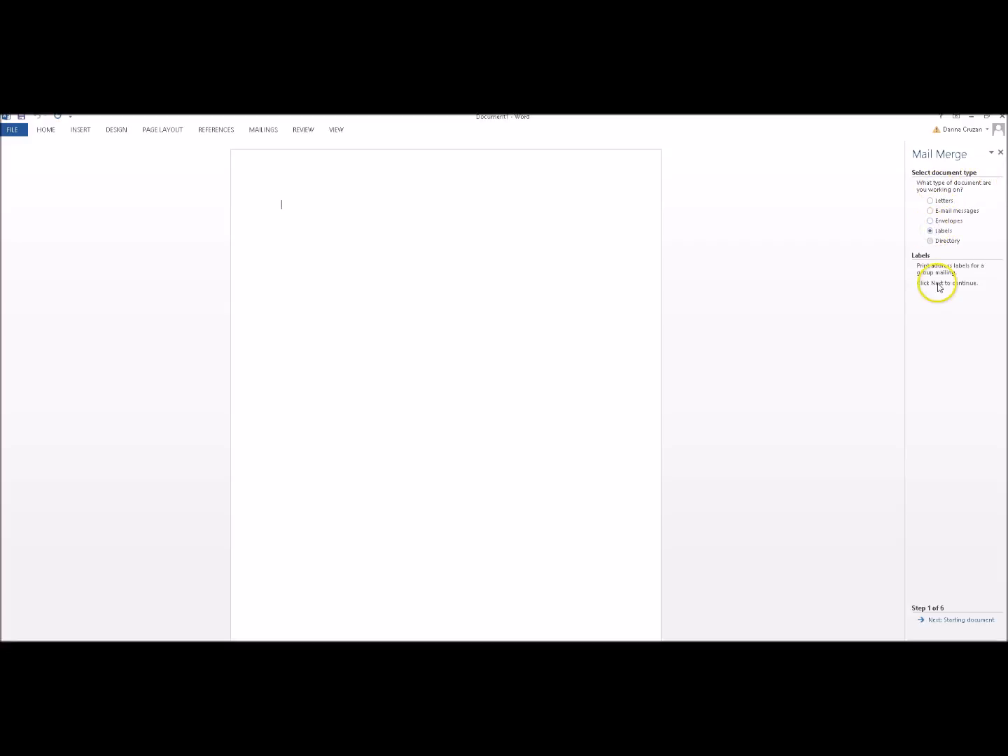
{"action": "left_click", "coordinate": [953, 622]}
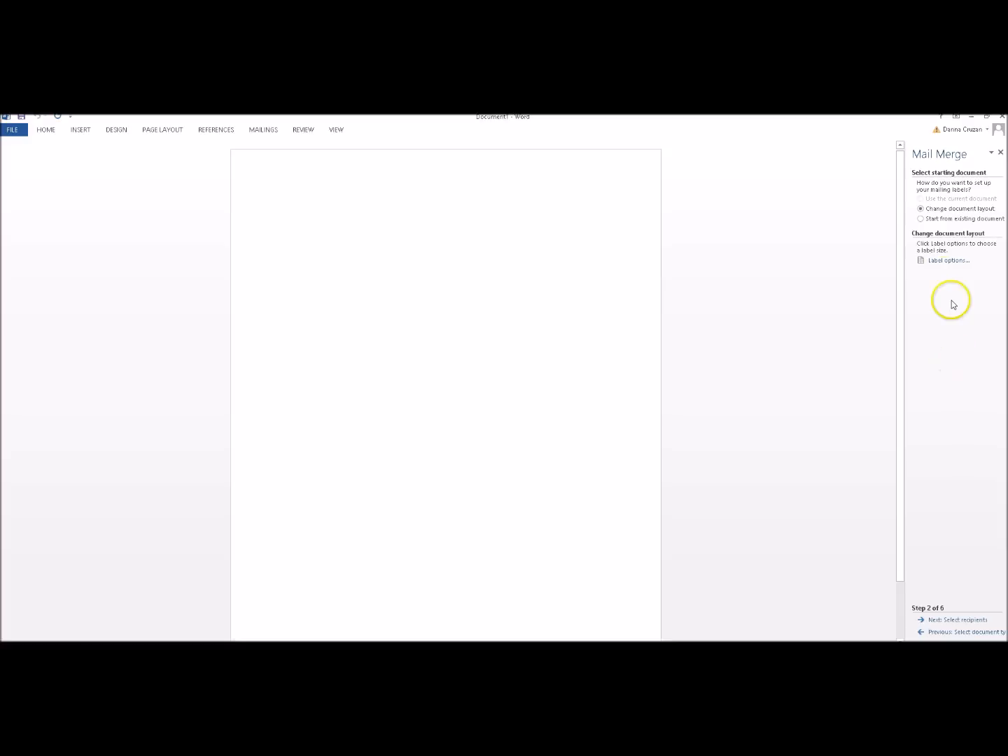
{"action": "left_click", "coordinate": [951, 264]}
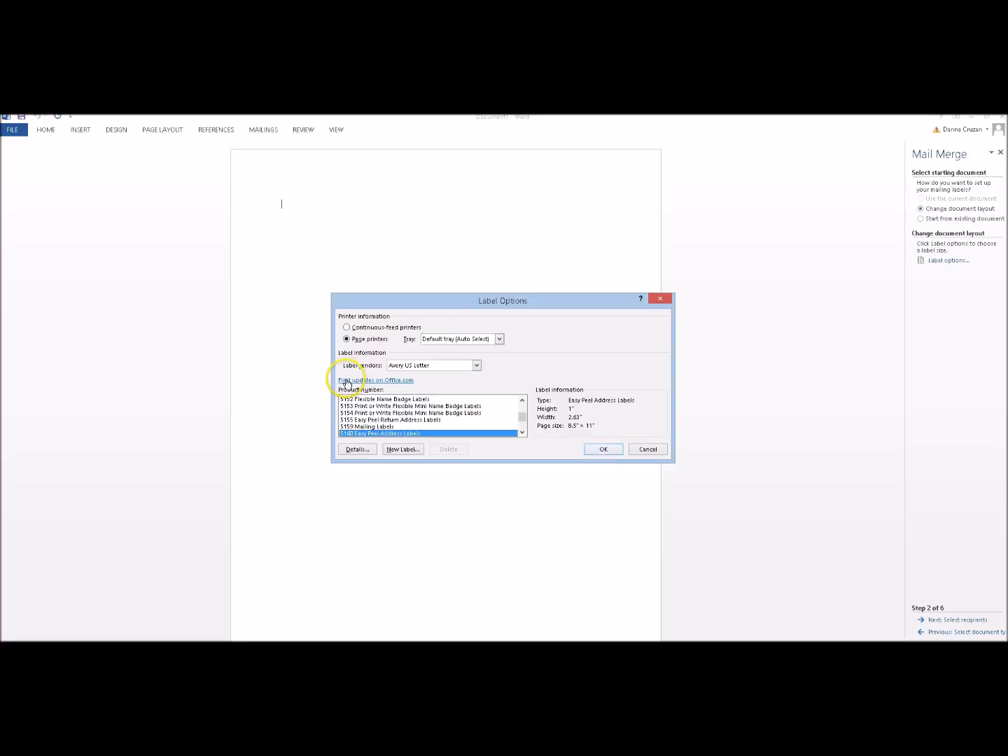
{"action": "left_click", "coordinate": [603, 451]}
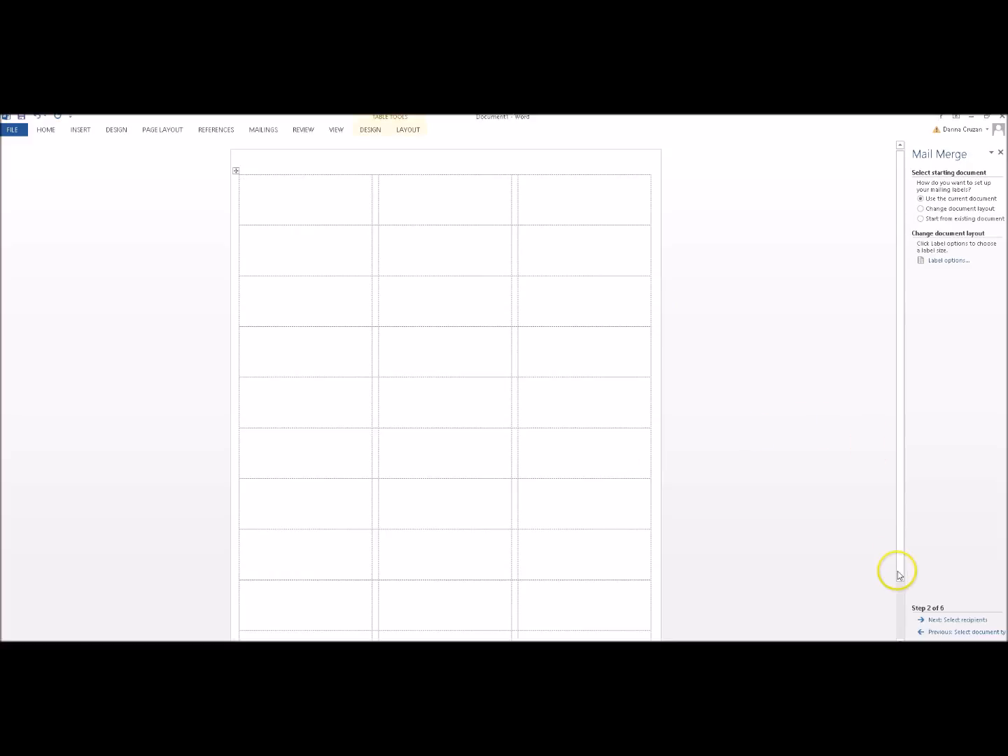
Use the existing list TEST1.xlsx from the Desktop as the recipient source, taking Sheet1$ with its first row as column headers
{"action": "left_click", "coordinate": [948, 622]}
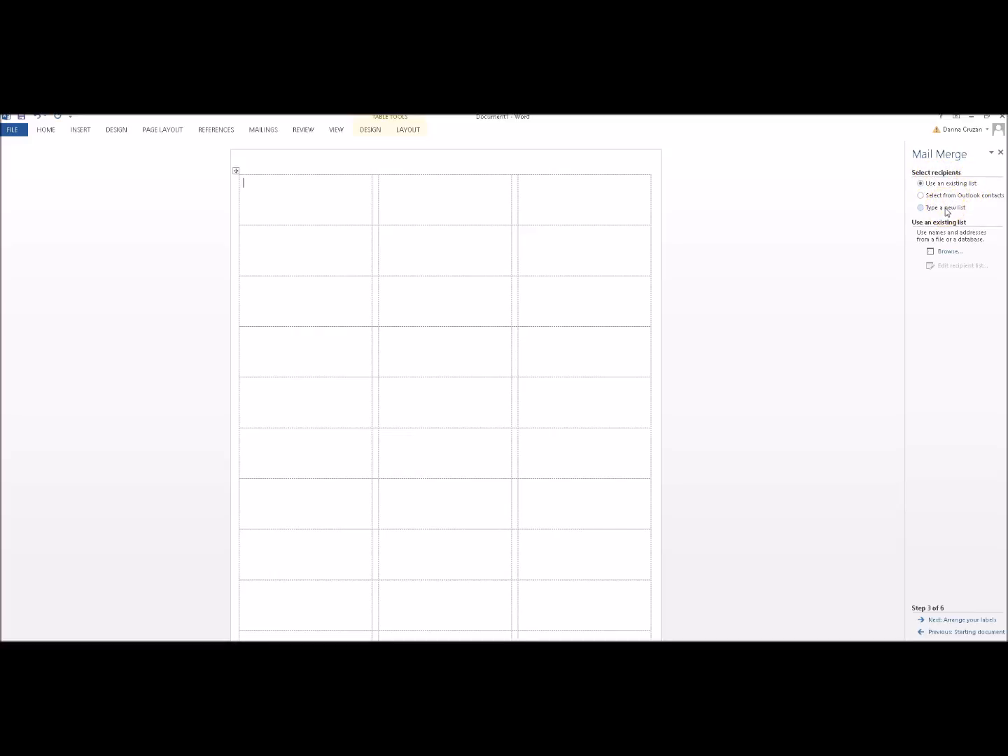
{"action": "left_click", "coordinate": [937, 188]}
{"action": "left_click", "coordinate": [948, 252]}
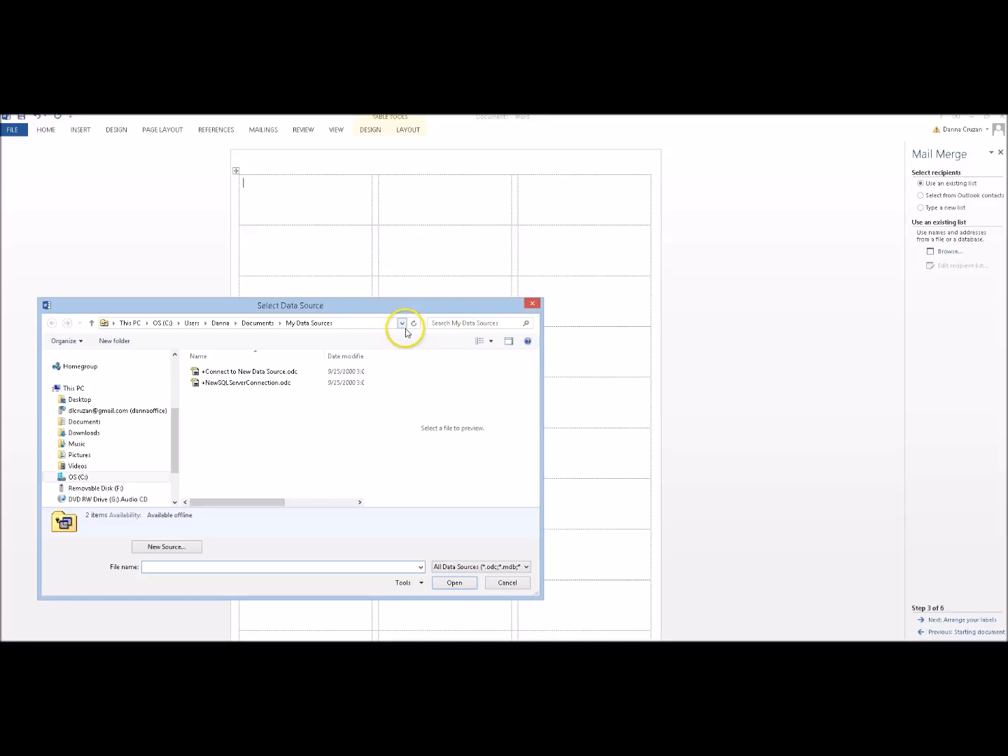
{"action": "left_click", "coordinate": [80, 400]}
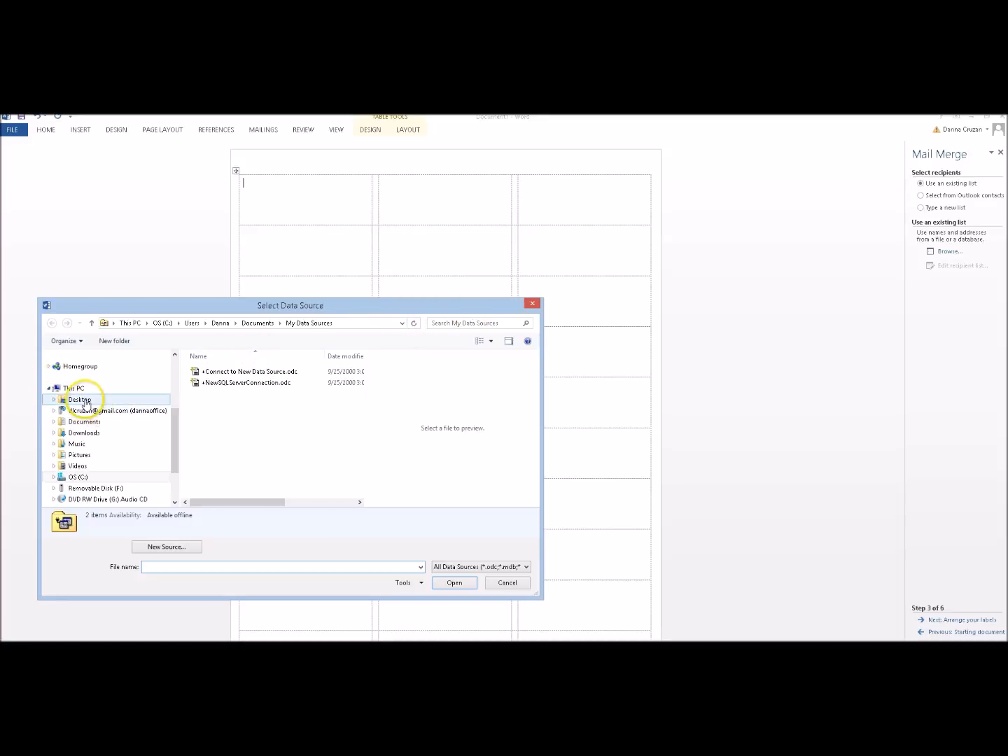
{"action": "left_click", "coordinate": [217, 371]}
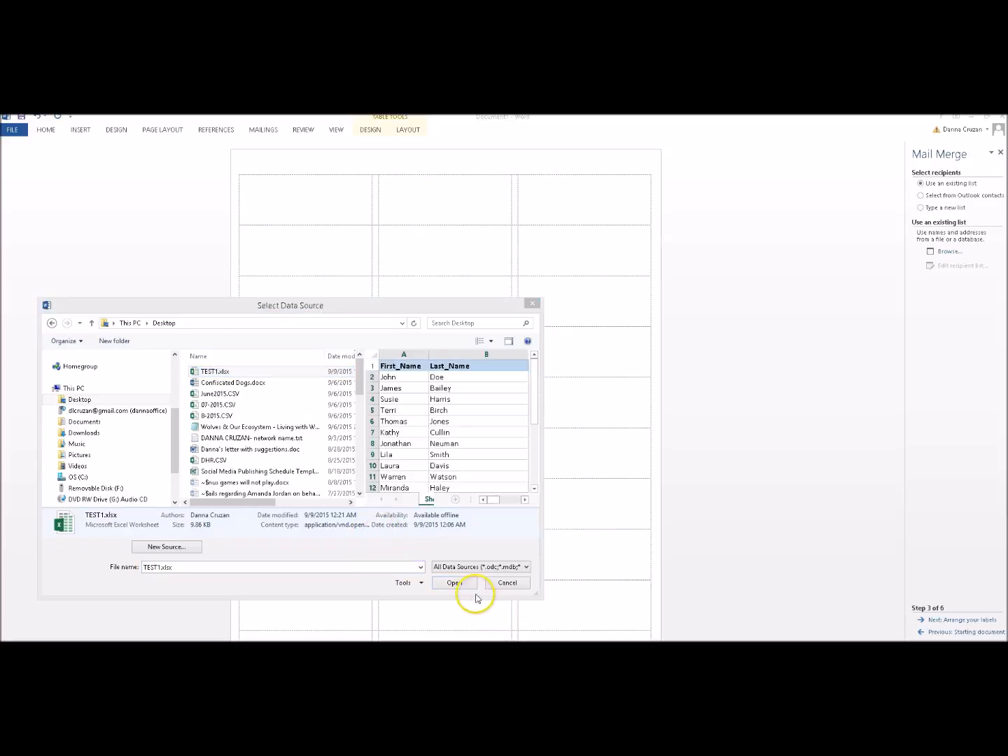
{"action": "left_click", "coordinate": [454, 583]}
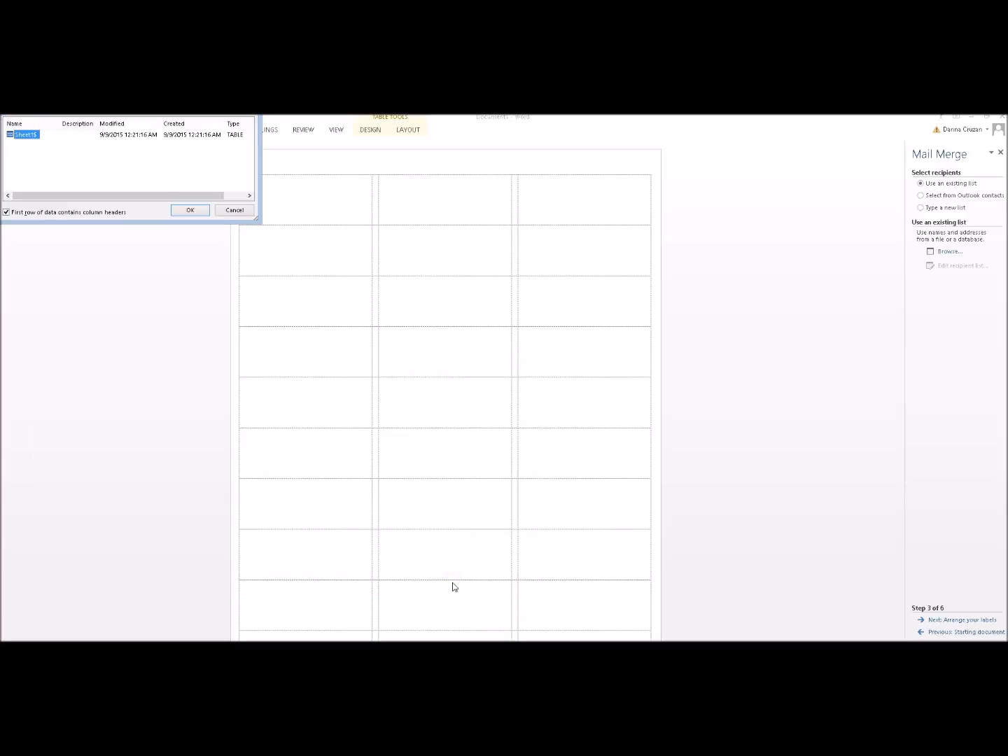
{"action": "left_click", "coordinate": [399, 562]}
{"action": "left_click", "coordinate": [190, 210]}
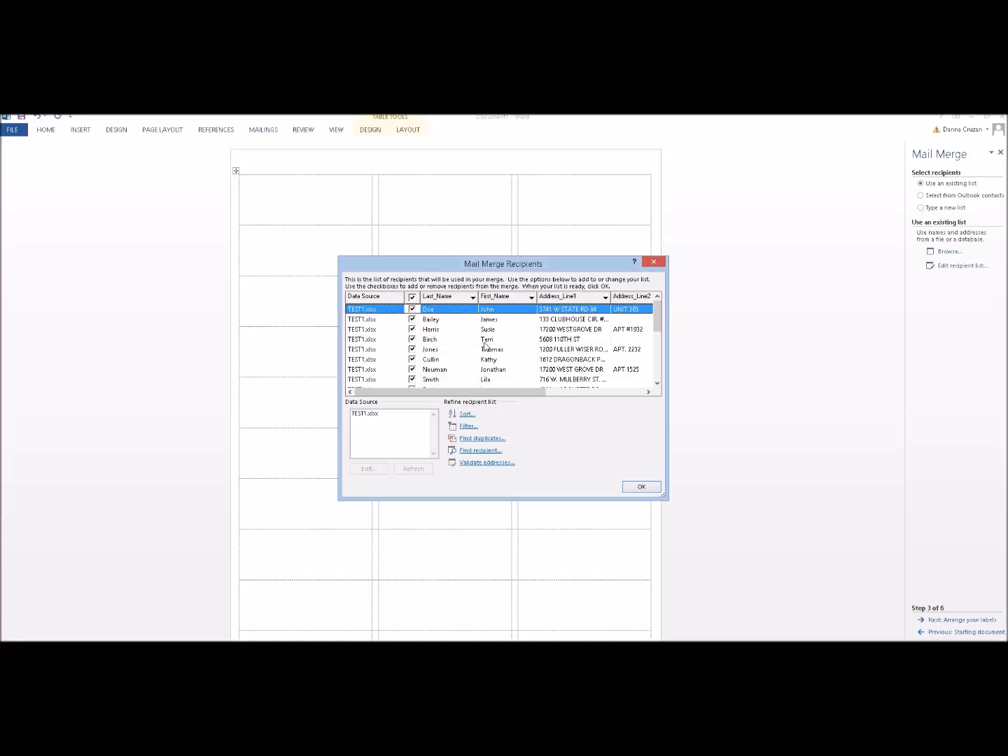
Set the recipient list's sort order to Last_Name and then First_Name, both ascending
{"action": "left_click", "coordinate": [466, 415]}
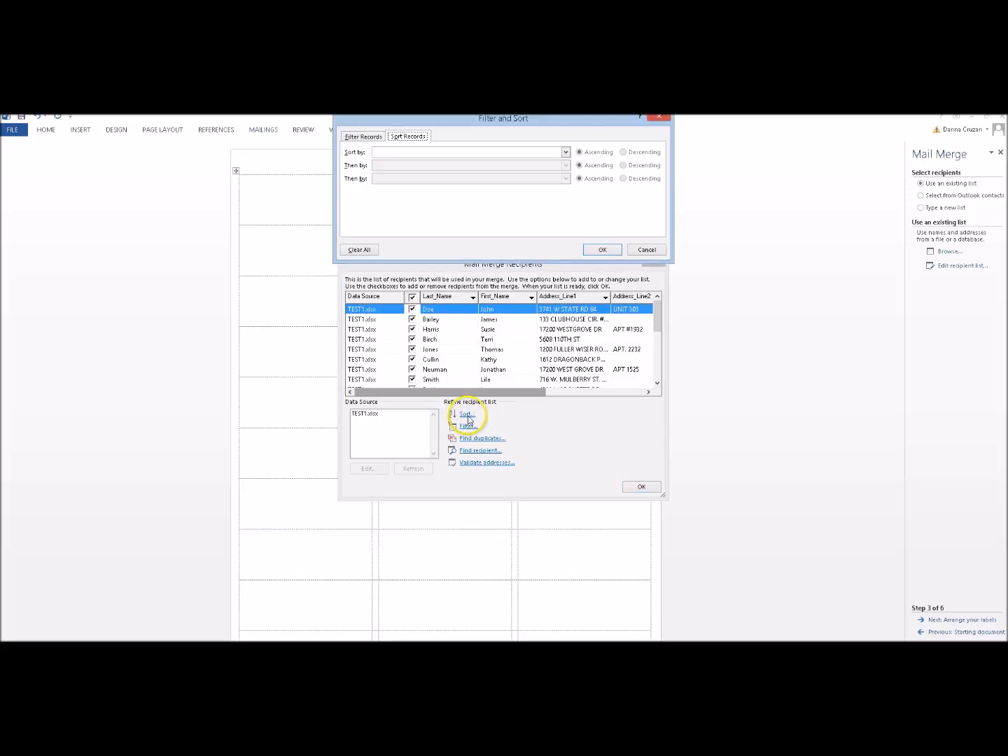
{"action": "left_click", "coordinate": [565, 153]}
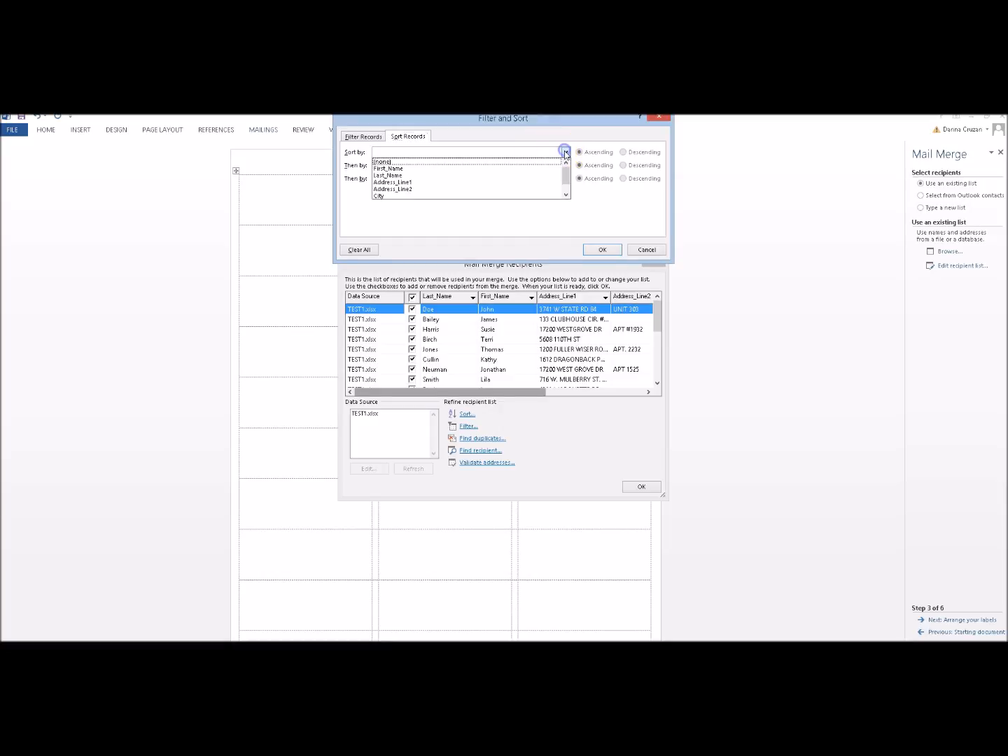
{"action": "left_click", "coordinate": [427, 176]}
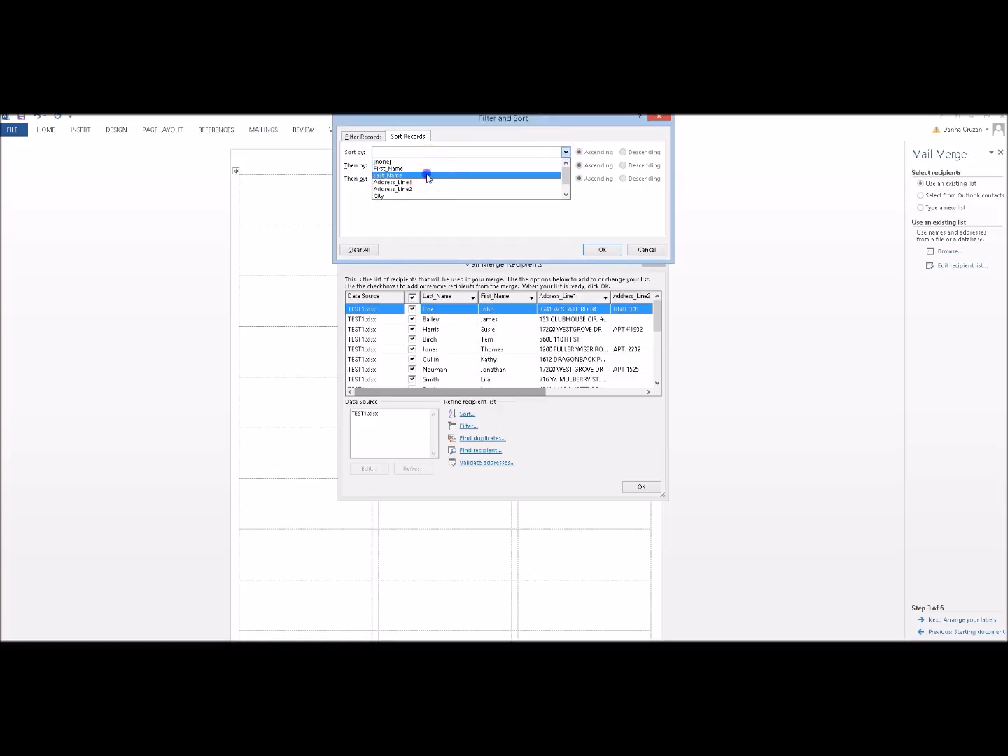
{"action": "left_click", "coordinate": [565, 165]}
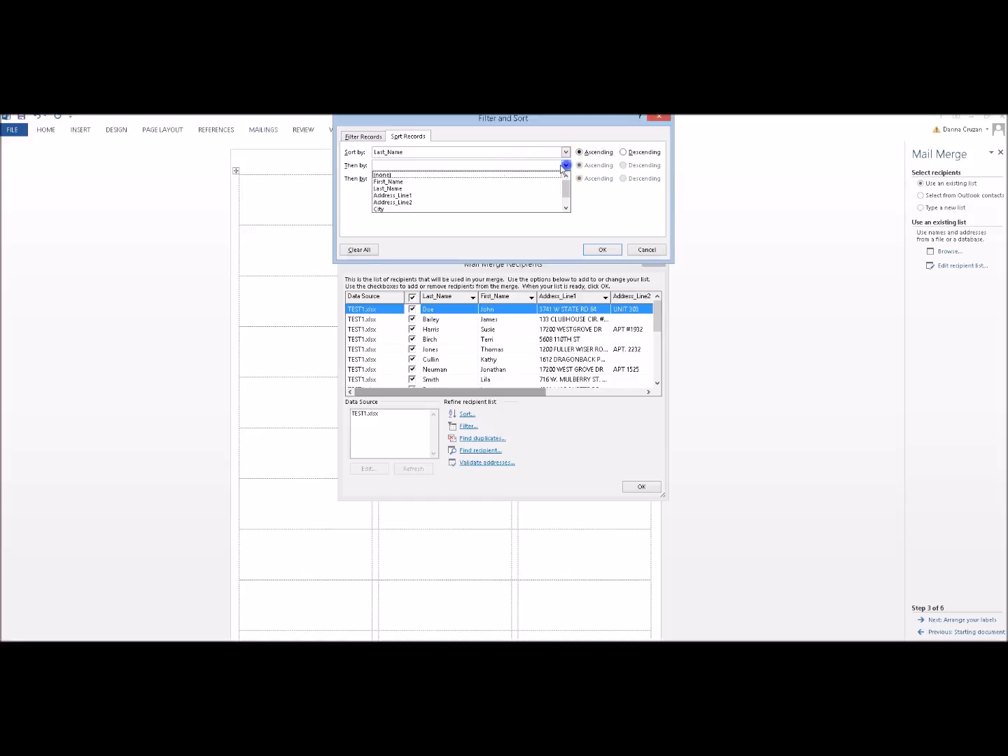
{"action": "left_click", "coordinate": [465, 182]}
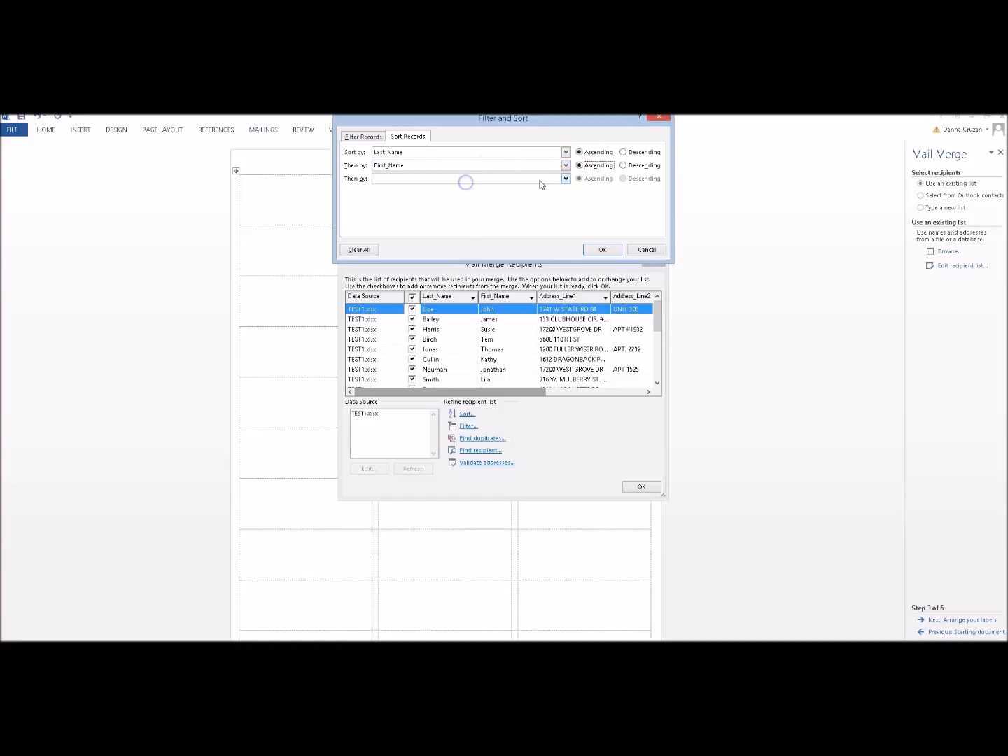
Add City as the third sort key, apply the sort and check the City column of the recipient list
{"action": "left_click", "coordinate": [566, 178]}
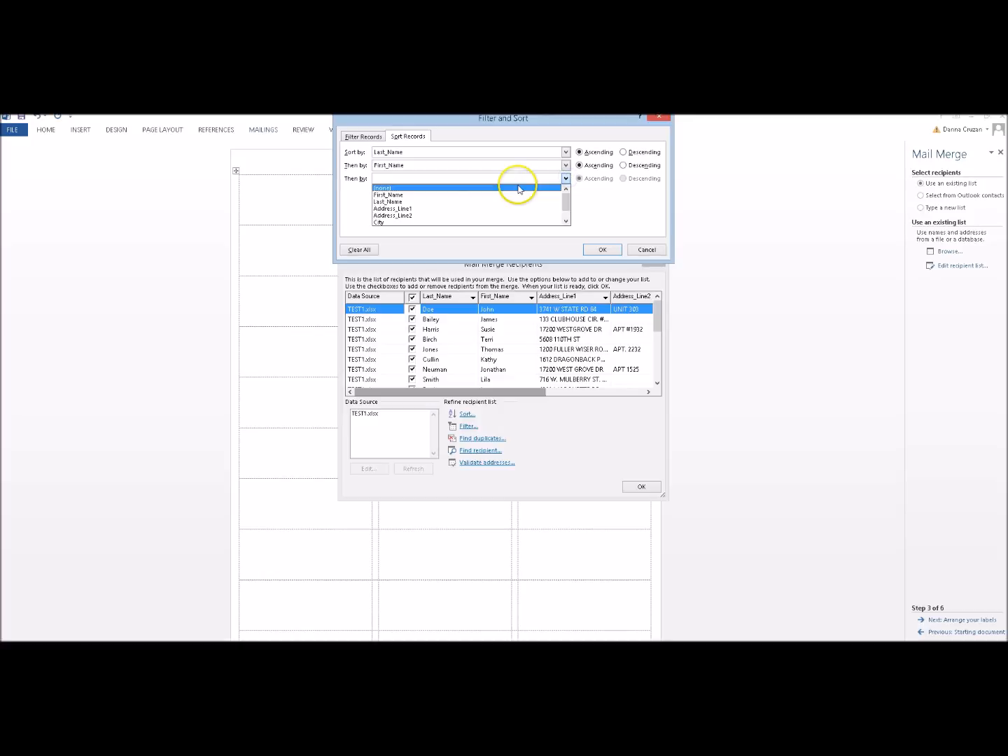
{"action": "scroll", "coordinate": [484, 214], "scroll_direction": "down", "scroll_amount": 1}
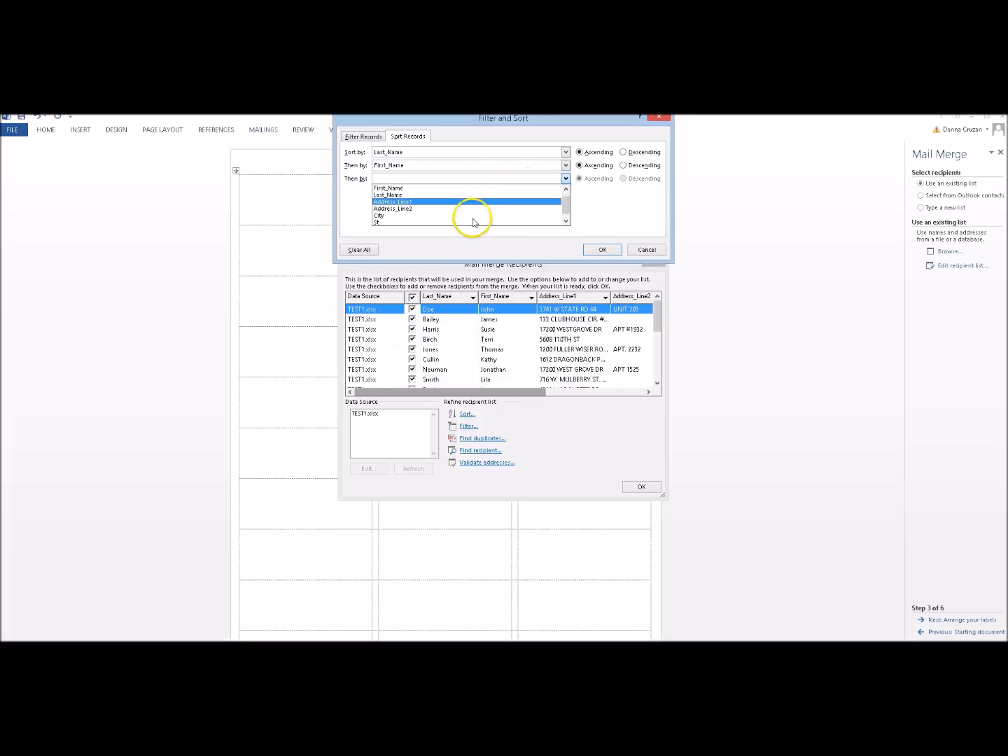
{"action": "left_click", "coordinate": [471, 222]}
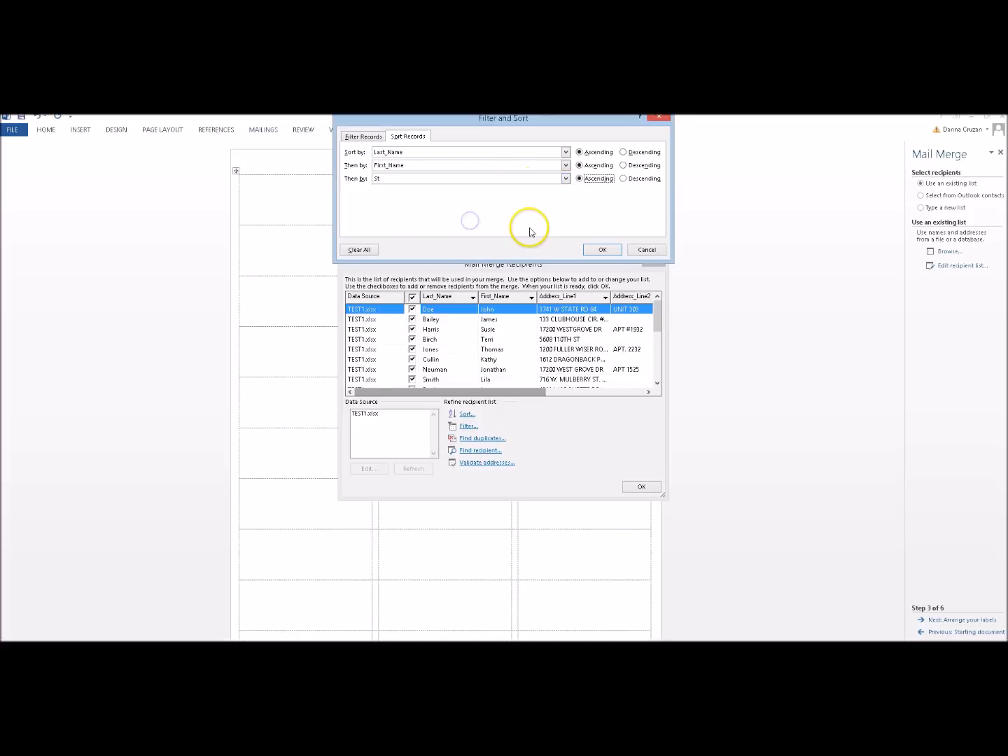
{"action": "left_click", "coordinate": [565, 179]}
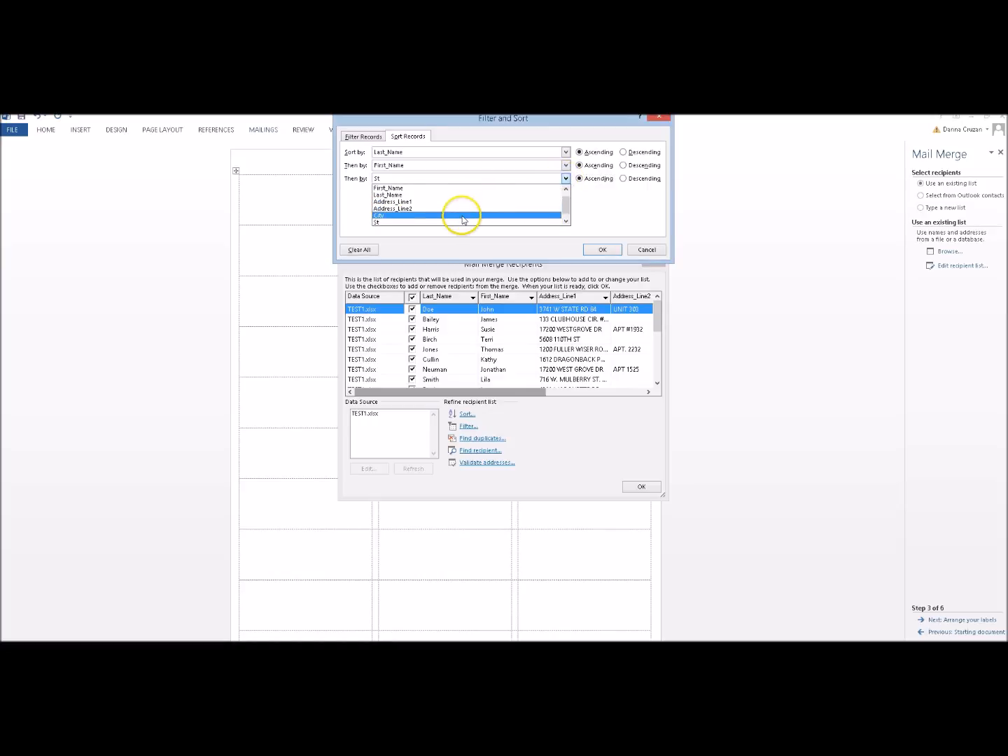
{"action": "left_click", "coordinate": [462, 215]}
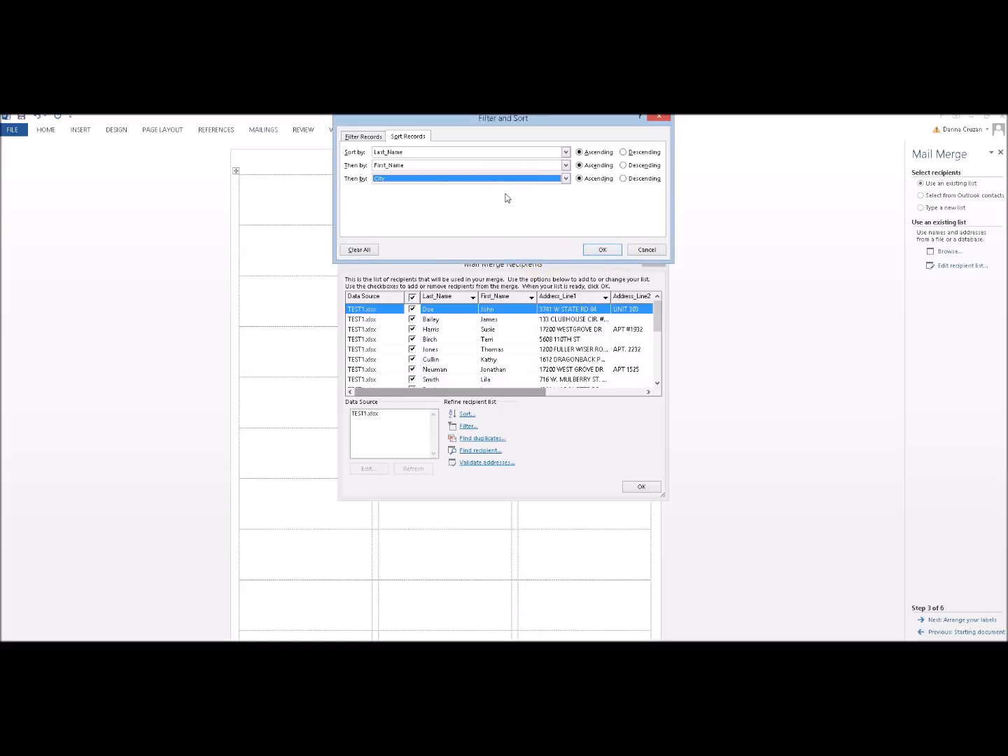
{"action": "left_click", "coordinate": [606, 251]}
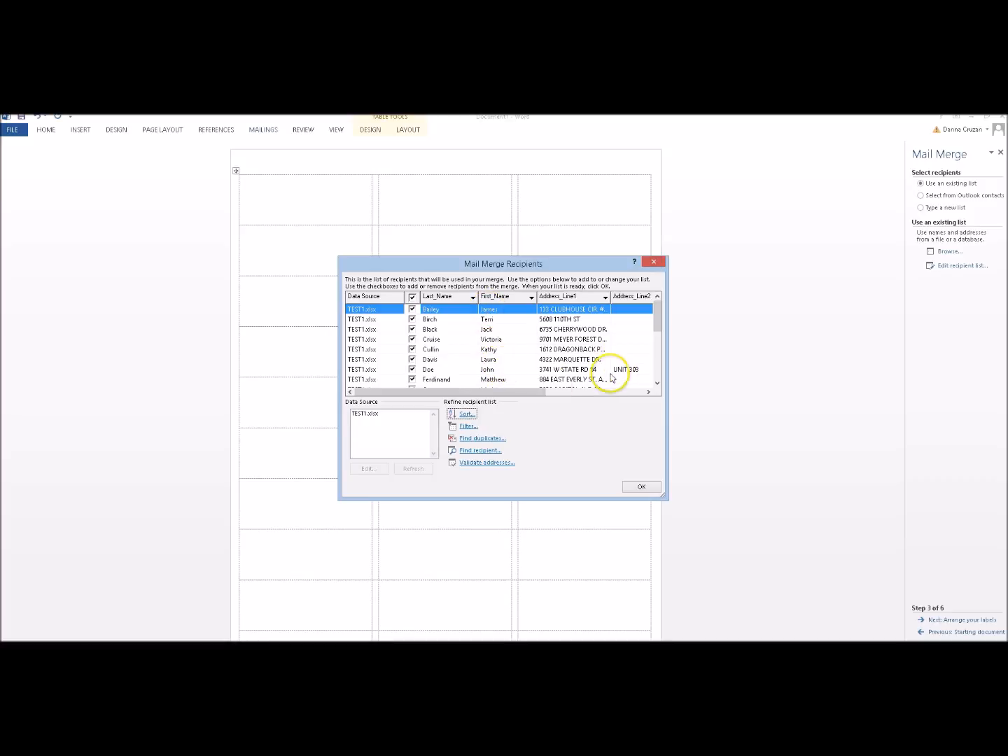
{"action": "left_click_drag", "start_coordinate": [541, 394], "coordinate": [615, 392]}
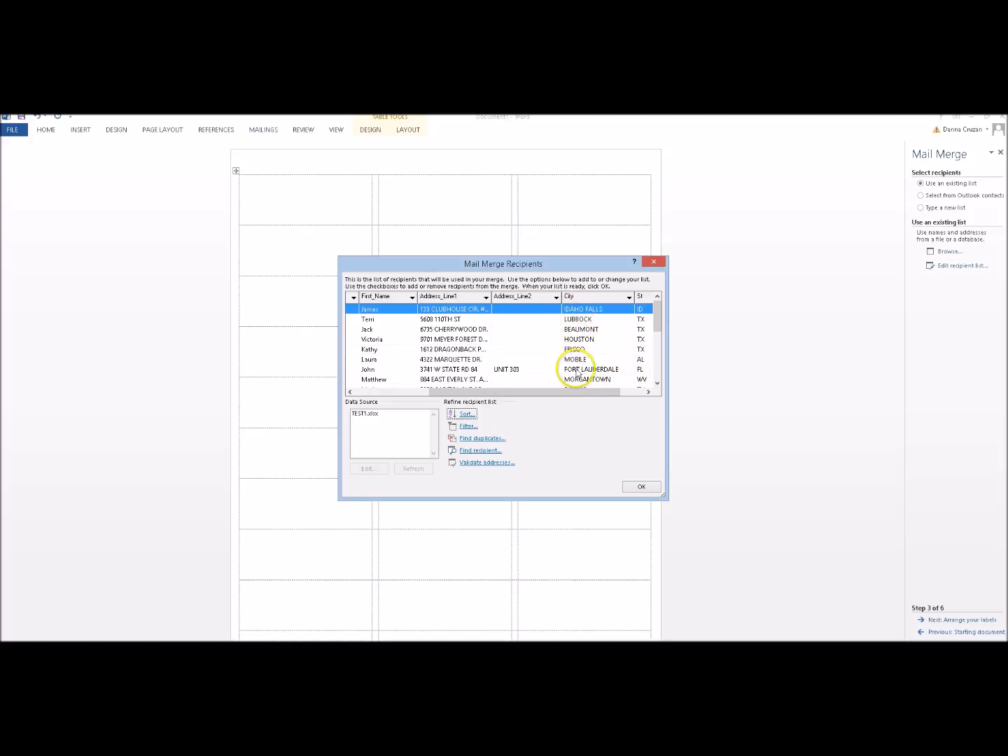
{"action": "left_click_drag", "start_coordinate": [574, 393], "coordinate": [409, 394]}
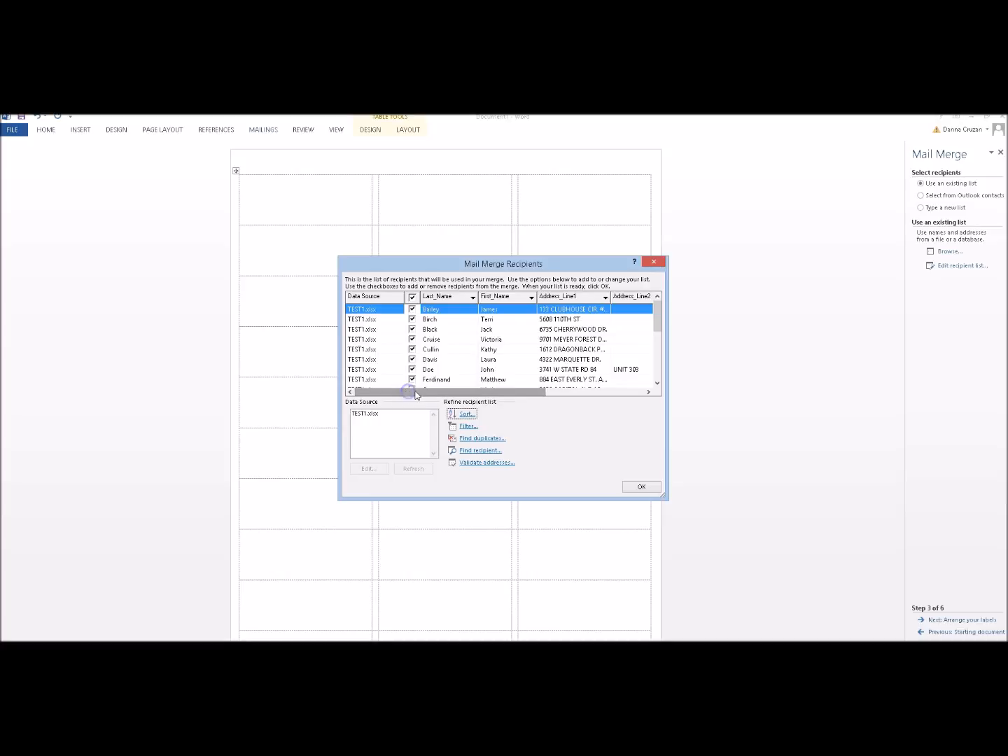
Reset the third sort key to (none), apply the sort and accept the recipient list
{"action": "left_click", "coordinate": [468, 413]}
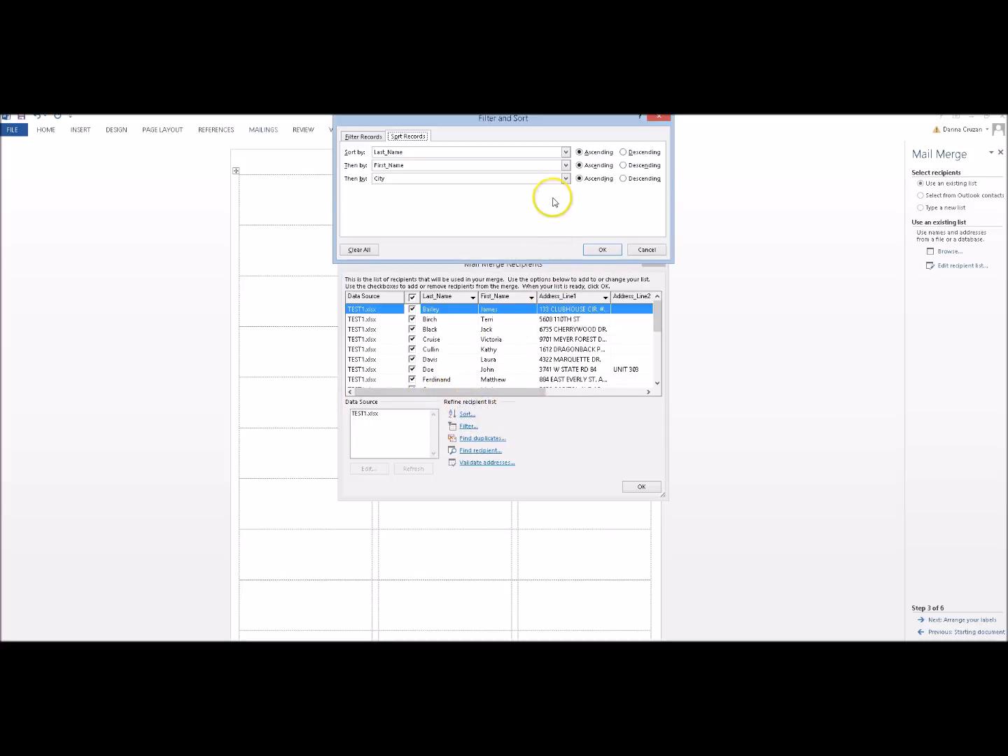
{"action": "left_click", "coordinate": [565, 178]}
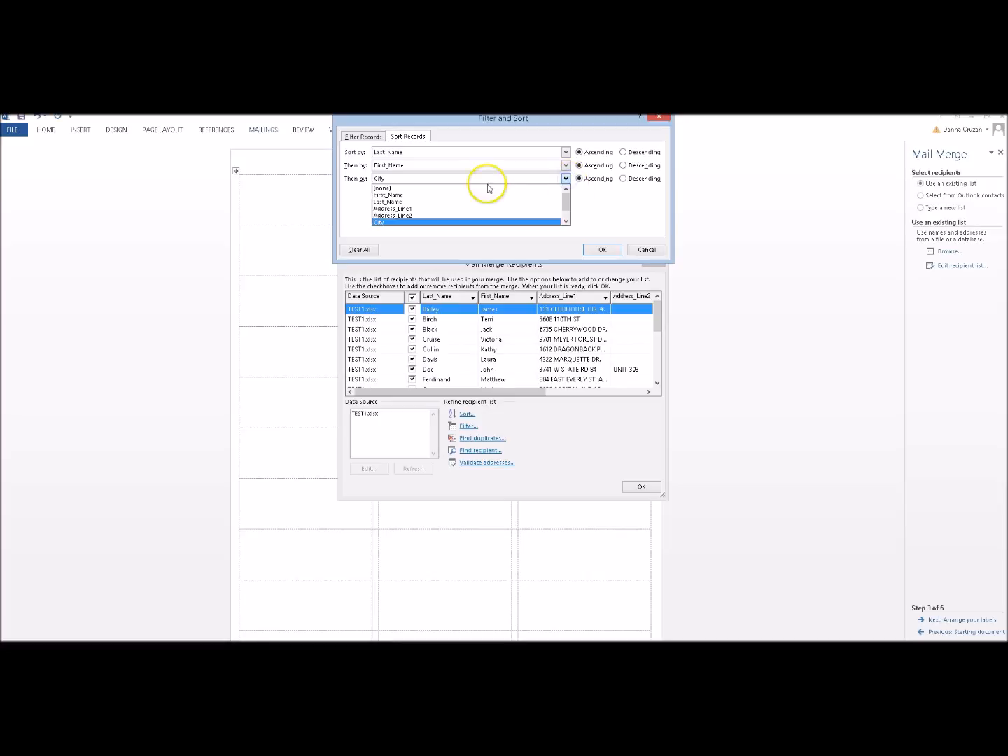
{"action": "left_click", "coordinate": [465, 189]}
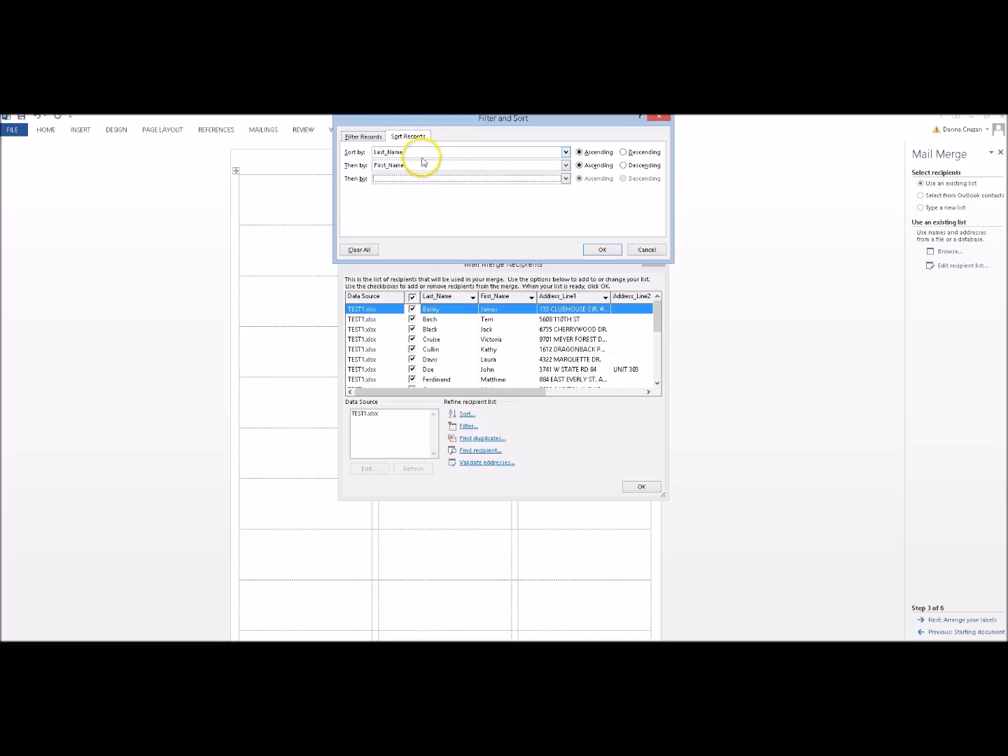
{"action": "left_click", "coordinate": [603, 250]}
{"action": "left_click", "coordinate": [642, 488]}
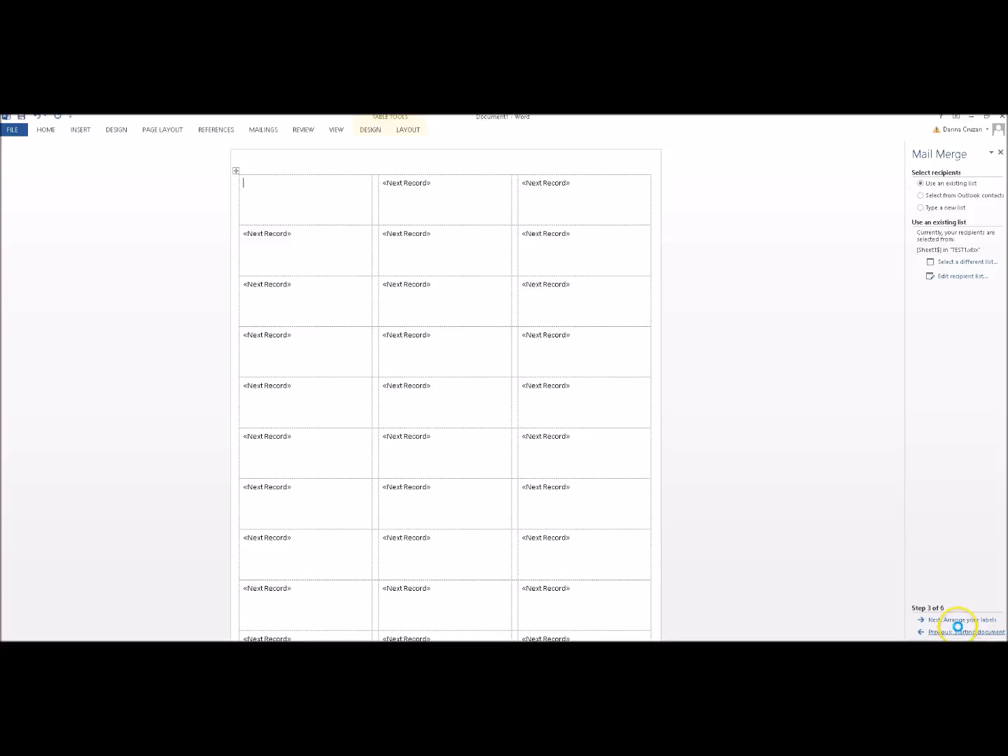
Start an address block for the first label and turn off formatting the address according to the destination country/region
{"action": "left_click", "coordinate": [957, 620]}
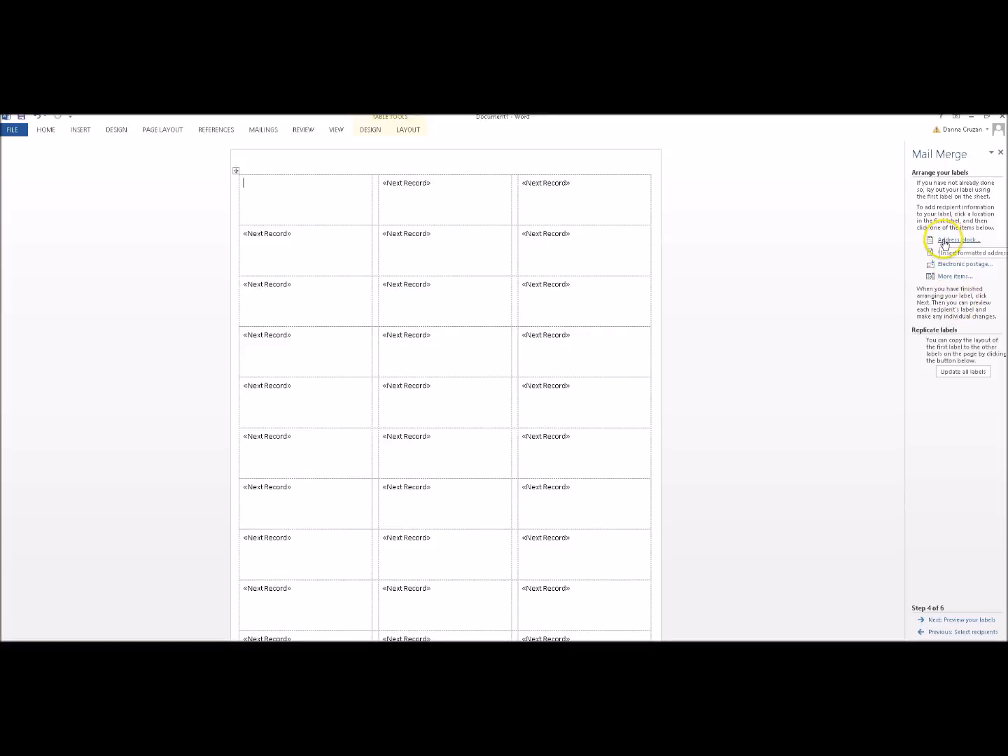
{"action": "left_click", "coordinate": [945, 243]}
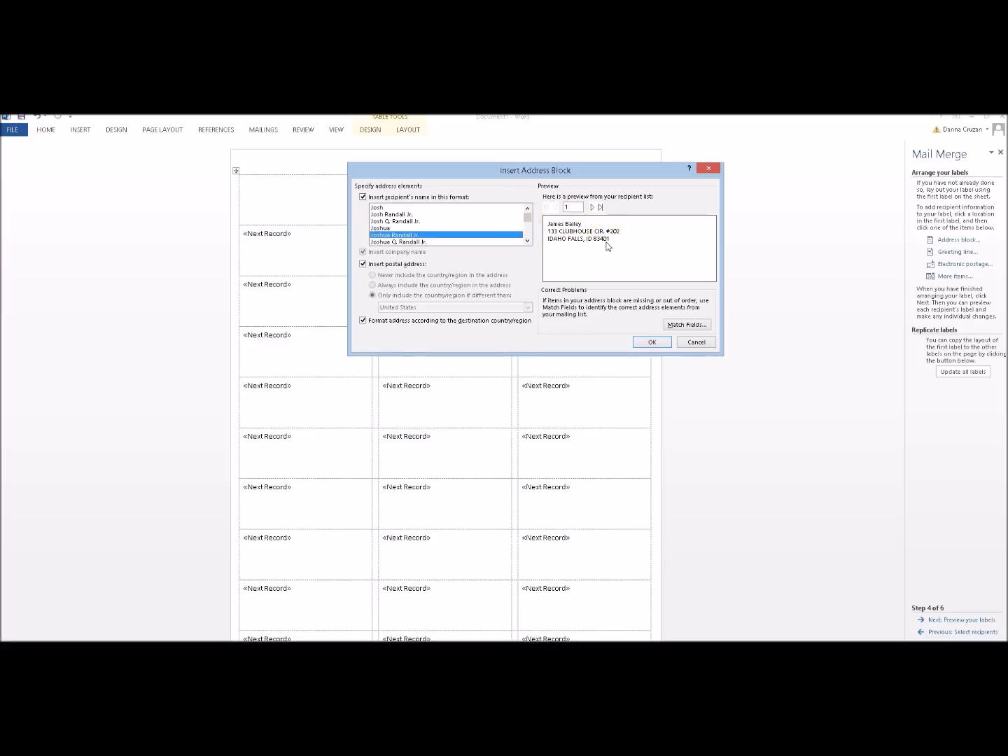
{"action": "left_click", "coordinate": [363, 322]}
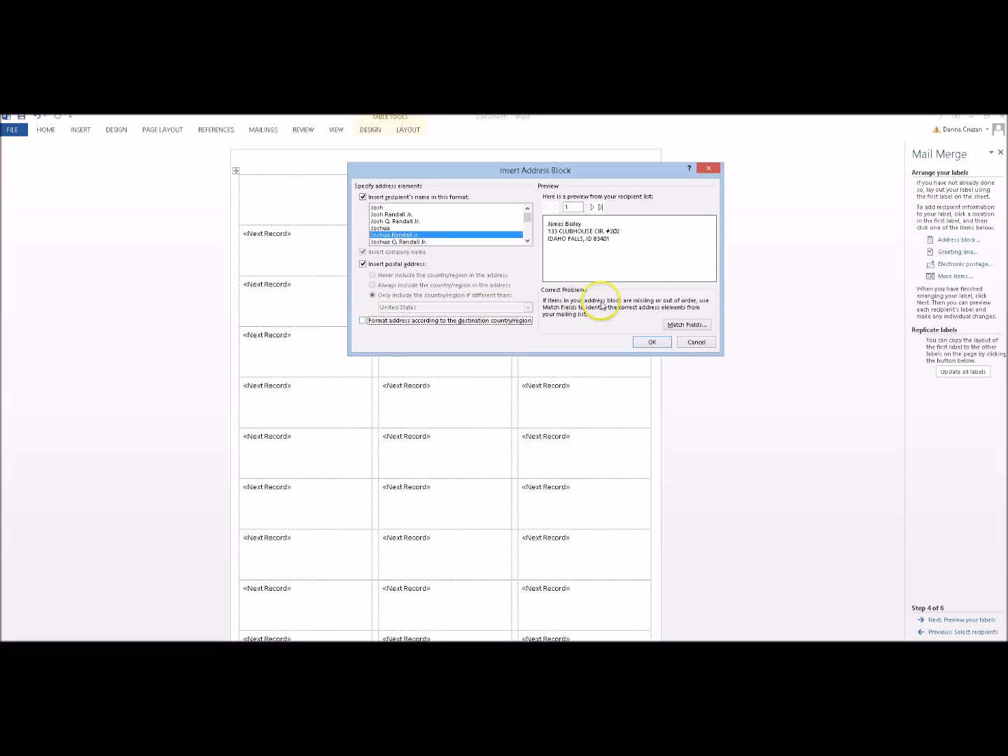
Set the Address 2 field match to (not matched), remember this matching for the data sources, and insert the address block
{"action": "left_click", "coordinate": [685, 325]}
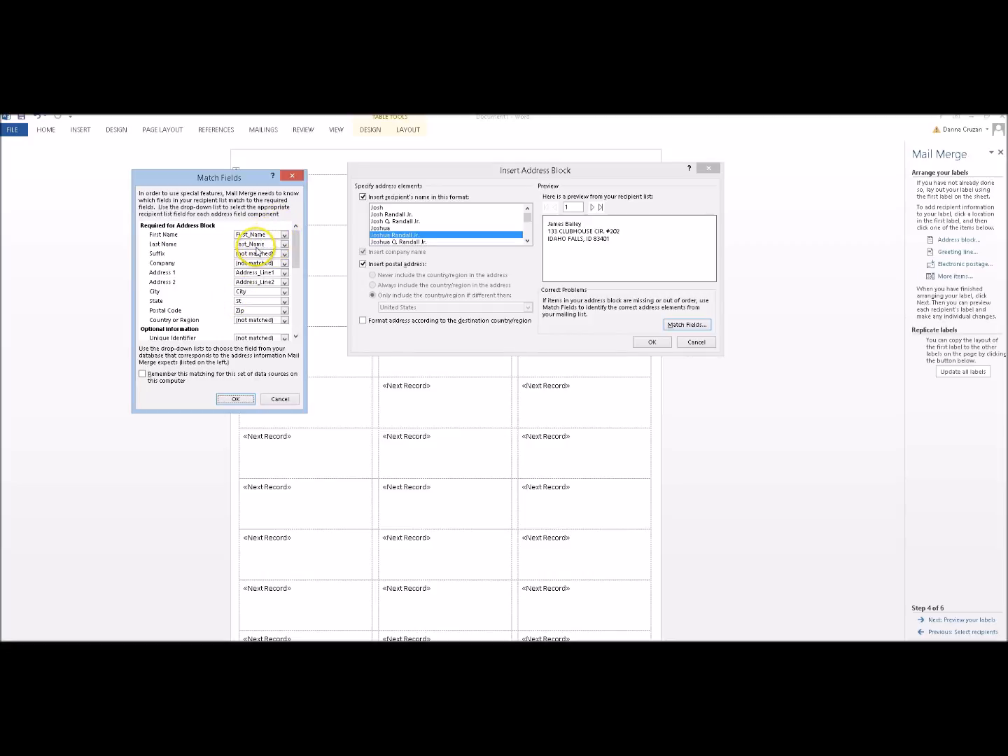
{"action": "left_click", "coordinate": [284, 282]}
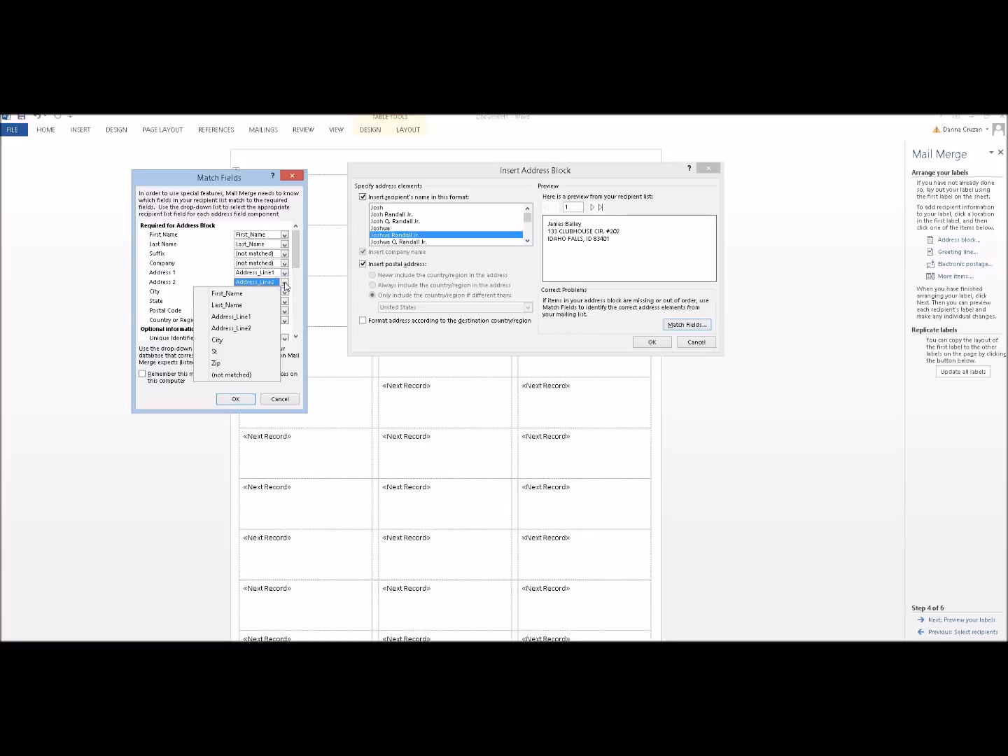
{"action": "left_click", "coordinate": [219, 375]}
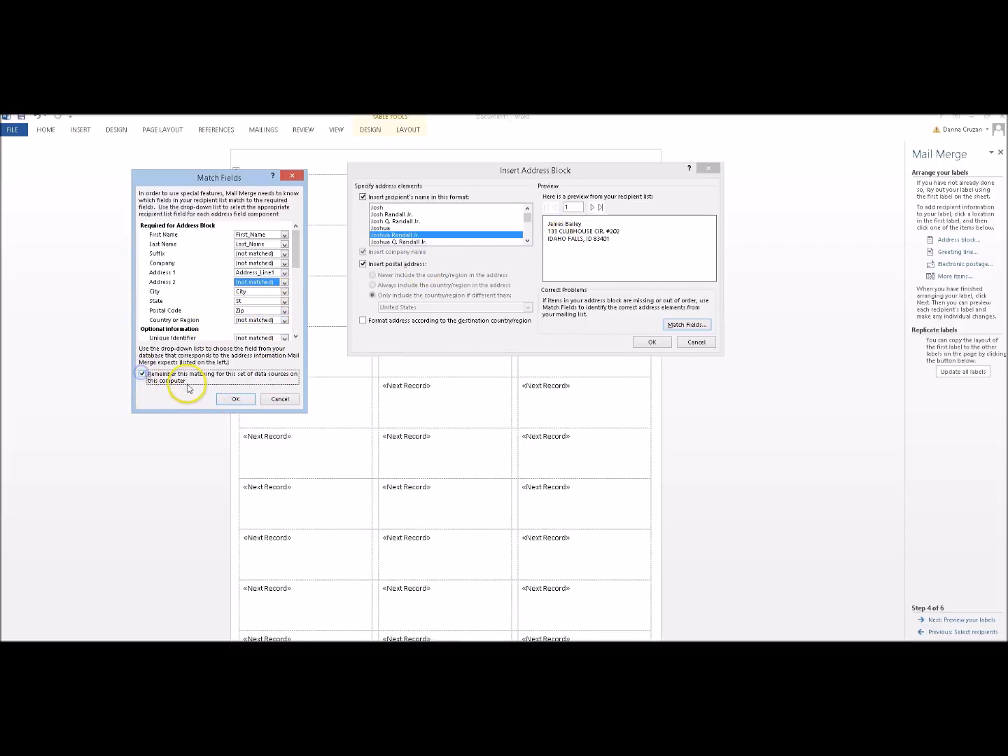
{"action": "left_click", "coordinate": [227, 398]}
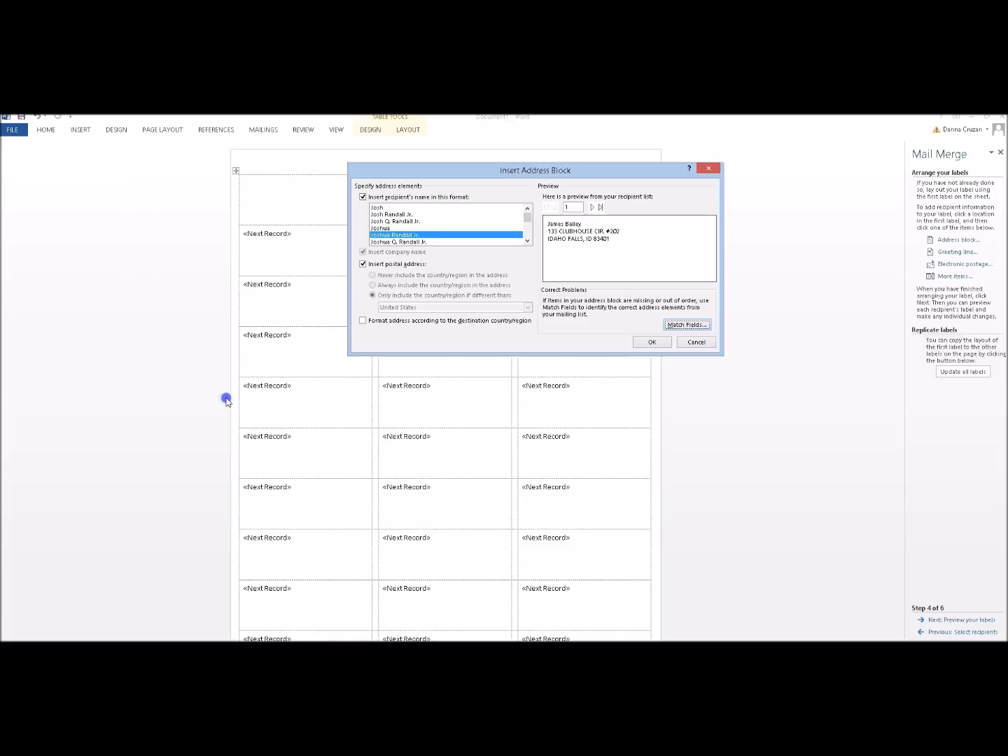
{"action": "left_click", "coordinate": [656, 343]}
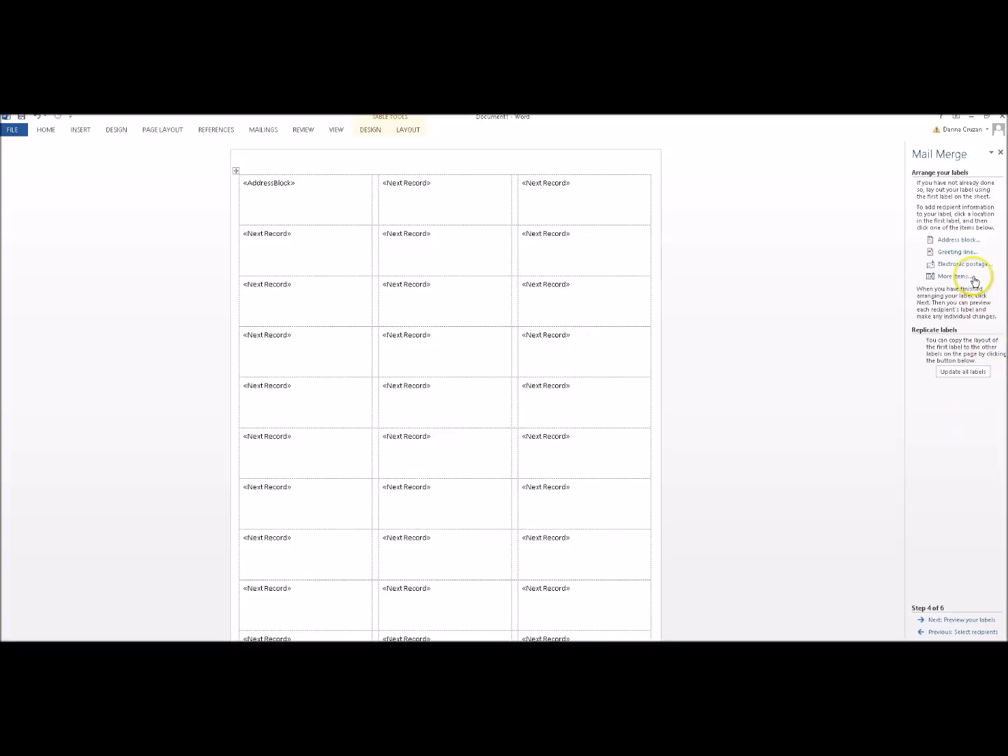
Replicate the first label's address block to all labels on the sheet and preview the merged labels
{"action": "left_click", "coordinate": [953, 373]}
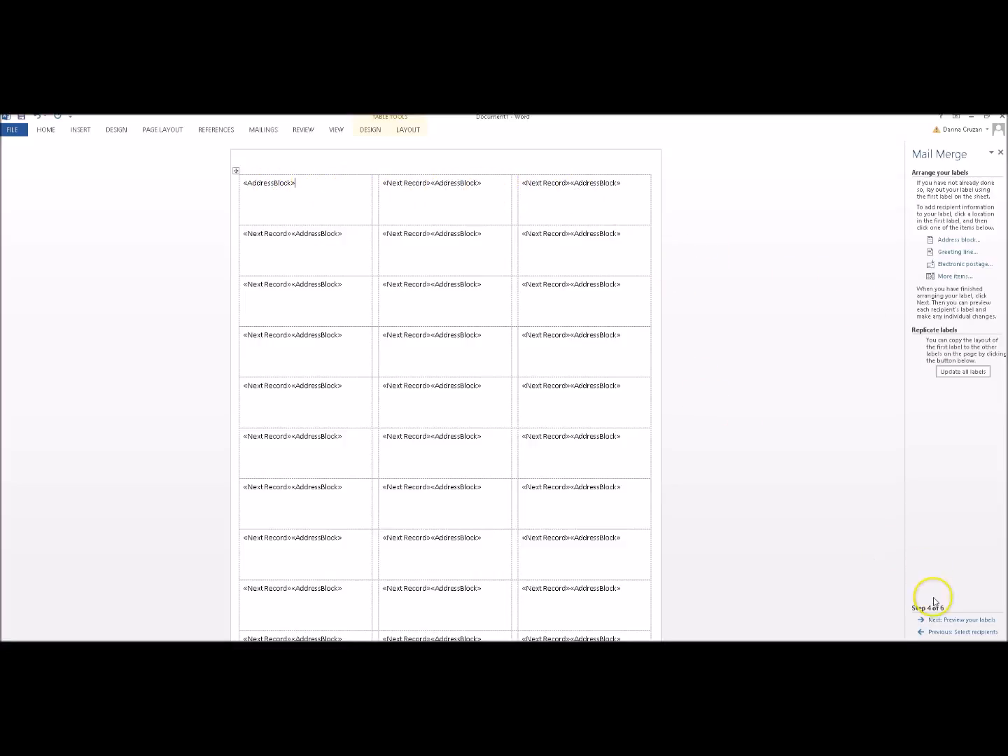
{"action": "left_click", "coordinate": [960, 622]}
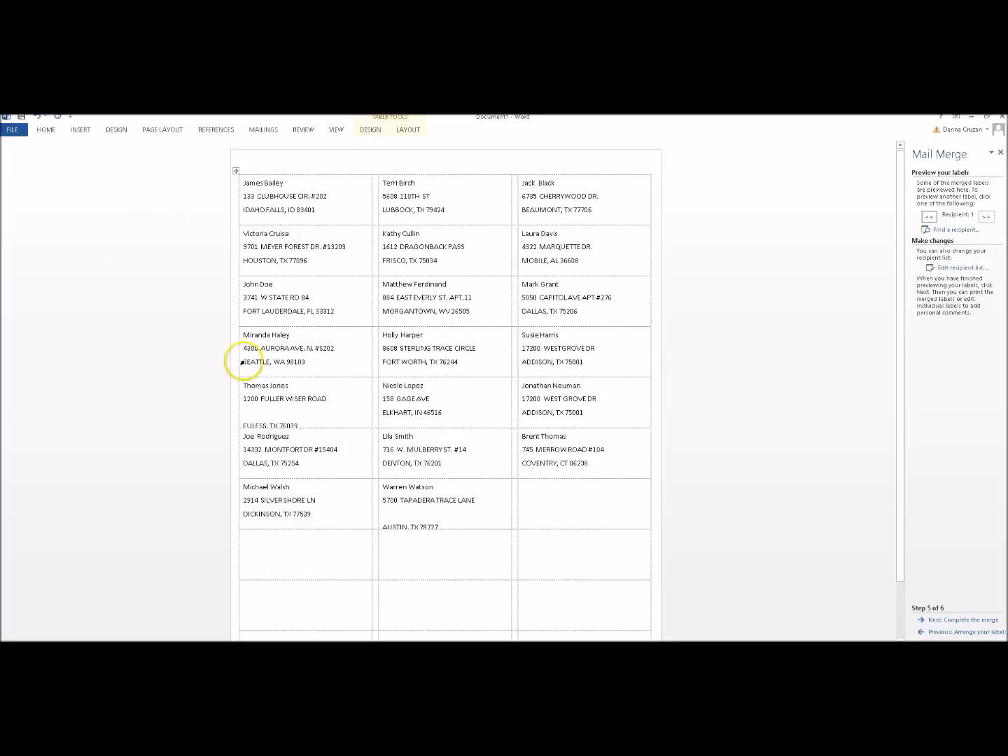
Delete the blank line above the city in the first label of row five and the second label of row seven
{"action": "left_click", "coordinate": [247, 410]}
{"action": "key", "text": "Delete"}
{"action": "left_click", "coordinate": [325, 474]}
{"action": "left_click", "coordinate": [392, 517]}
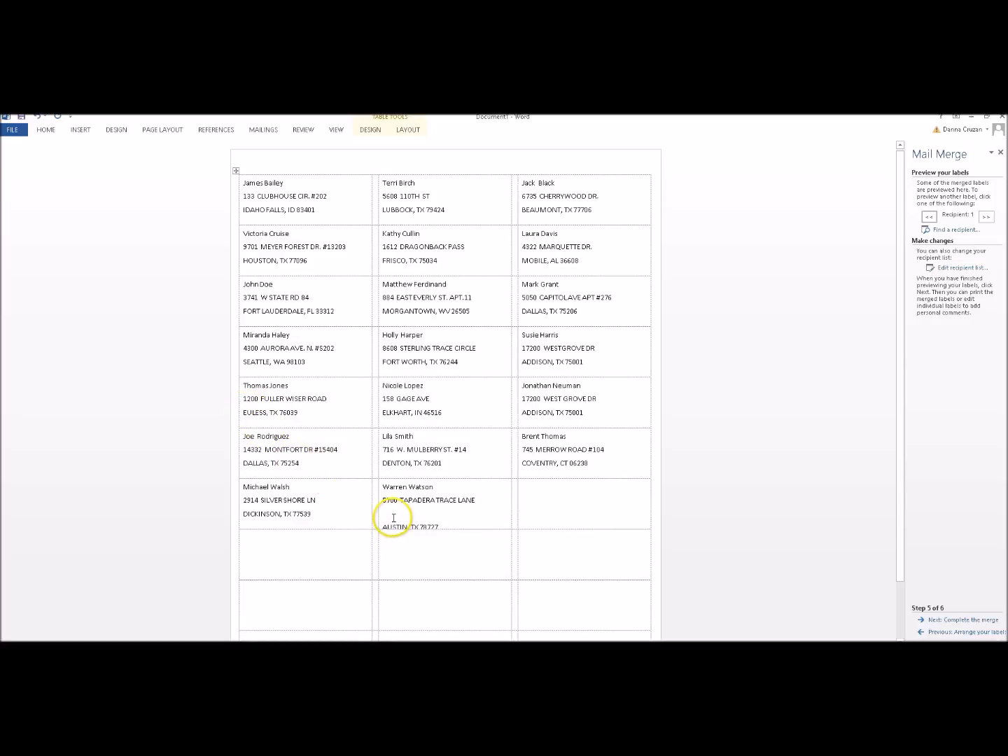
{"action": "key", "text": "Delete"}
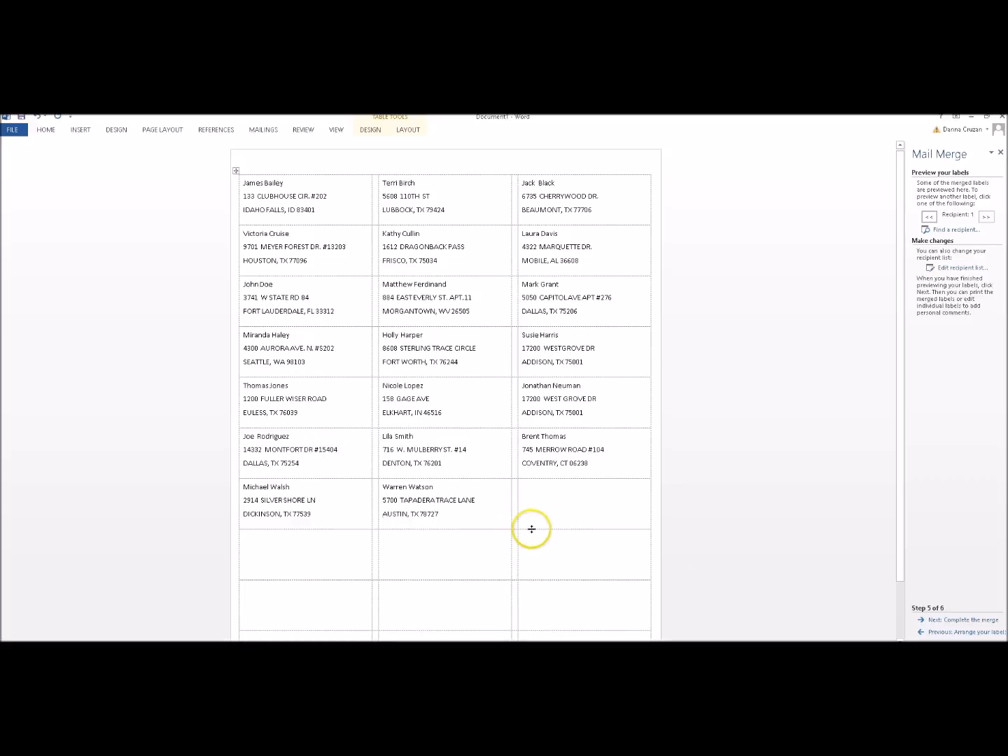
Center the text of the four labels in rows six and seven of the first two label columns
{"action": "left_click_drag", "start_coordinate": [463, 514], "coordinate": [321, 446]}
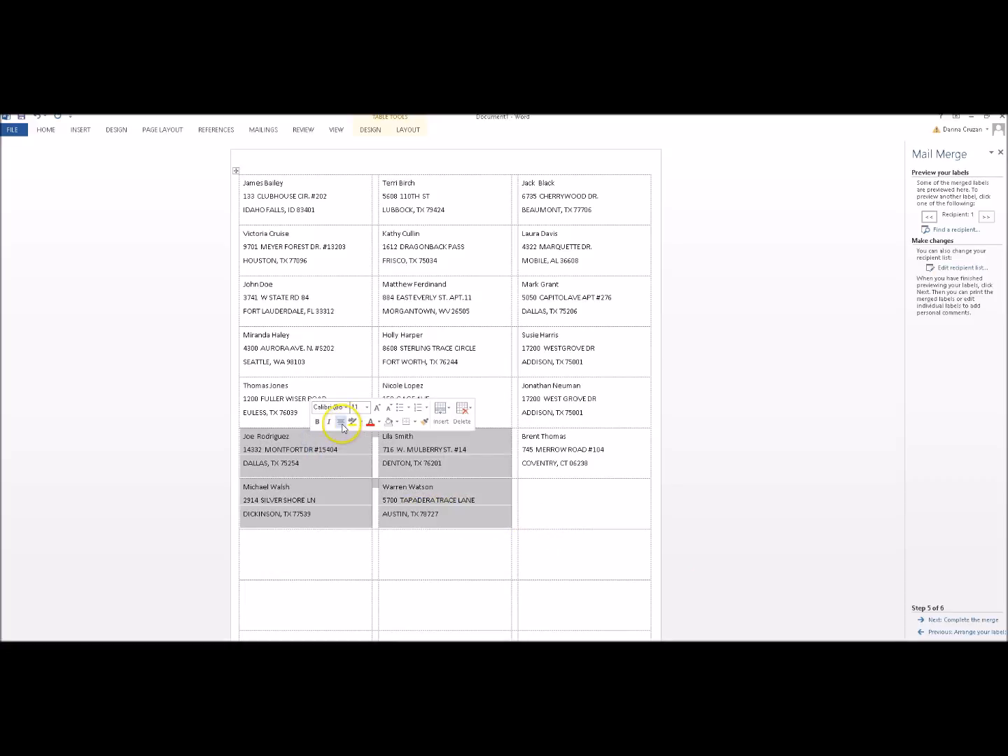
{"action": "left_click", "coordinate": [341, 422]}
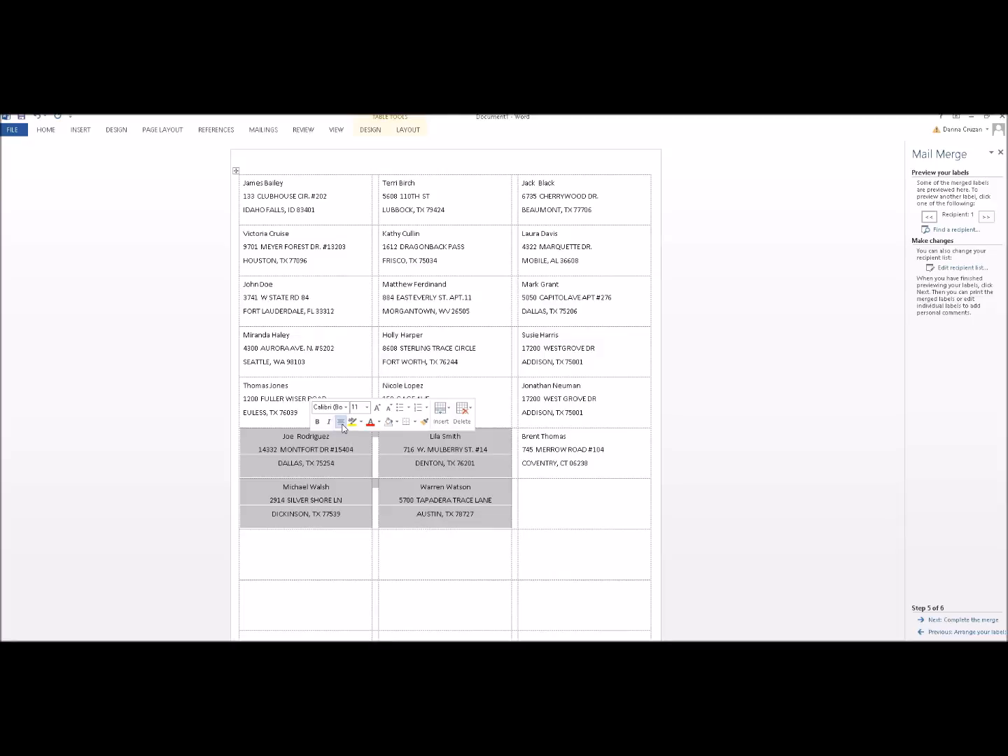
{"action": "left_click", "coordinate": [182, 194]}
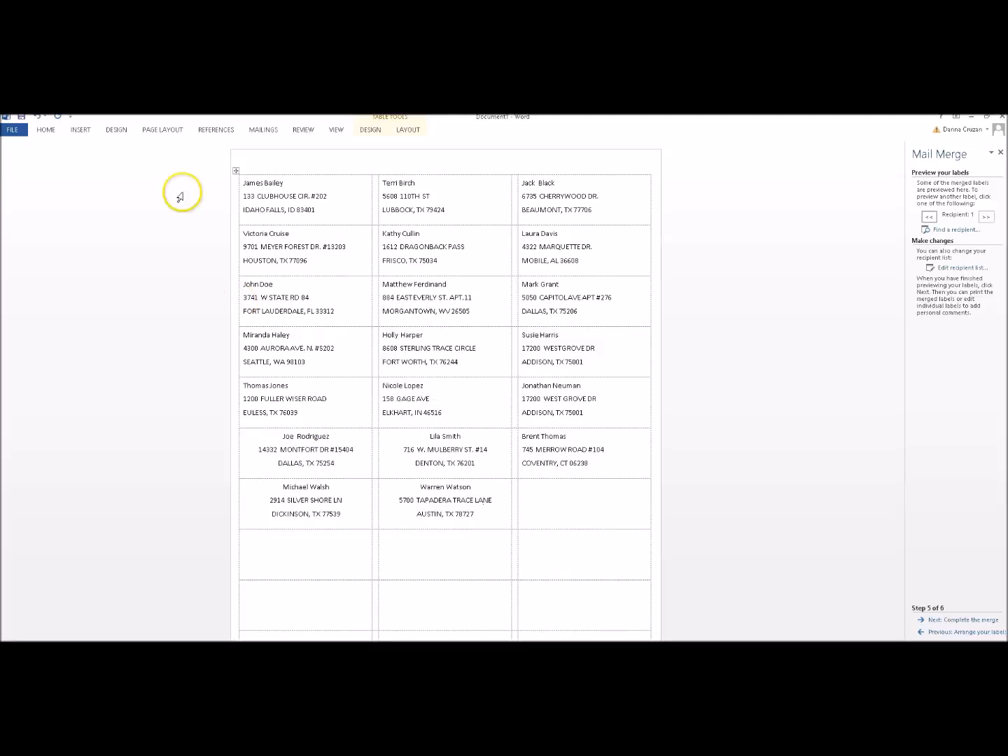
Undo the centering of the four labels and deselect them
{"action": "left_click", "coordinate": [39, 119]}
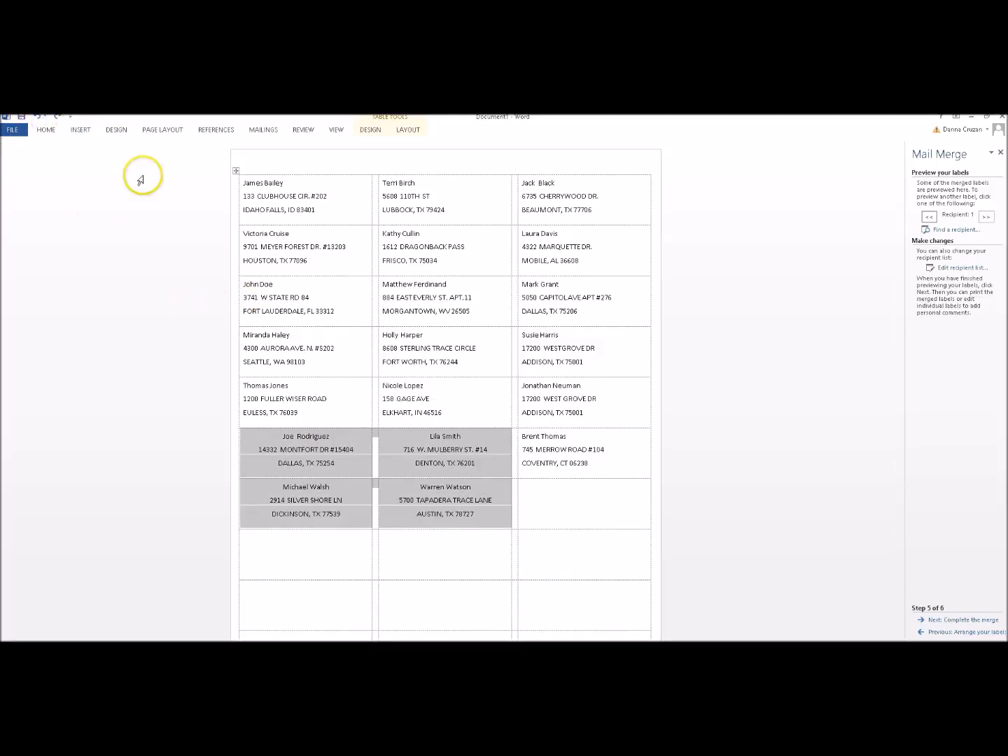
{"action": "right_click", "coordinate": [315, 434]}
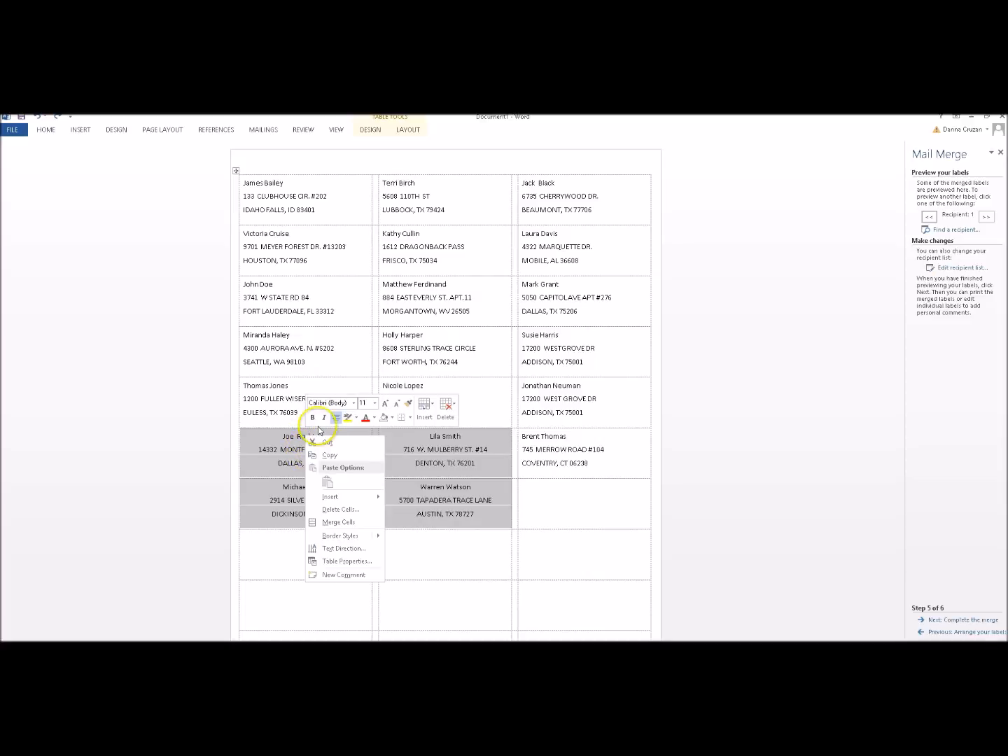
{"action": "left_click", "coordinate": [336, 419]}
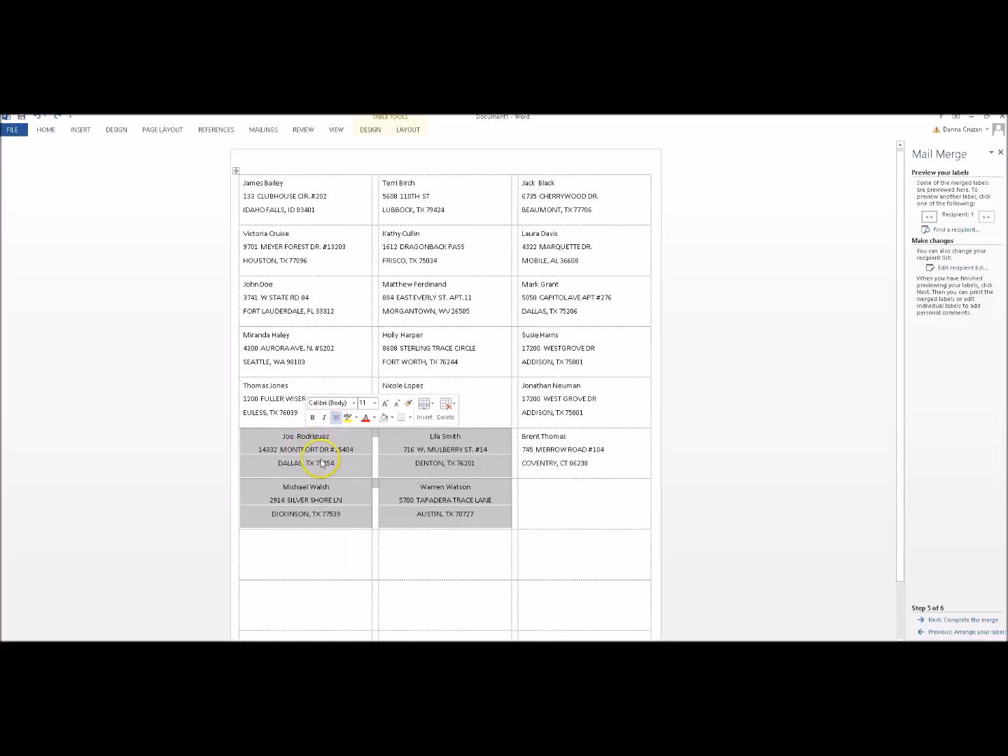
{"action": "right_click", "coordinate": [329, 451]}
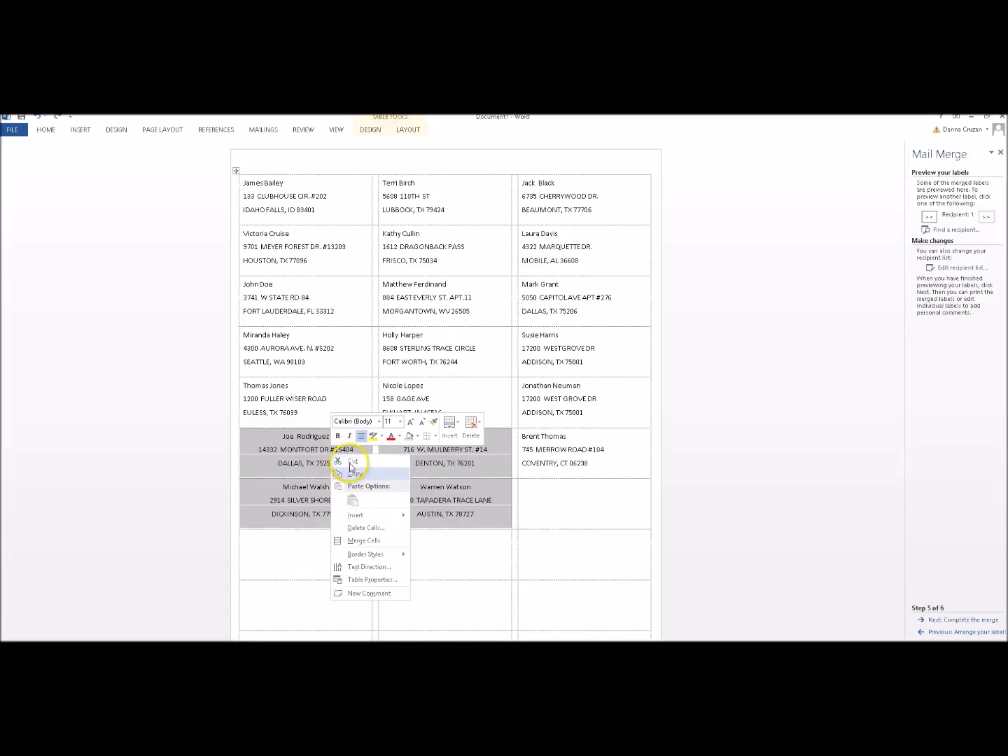
{"action": "left_click", "coordinate": [36, 117]}
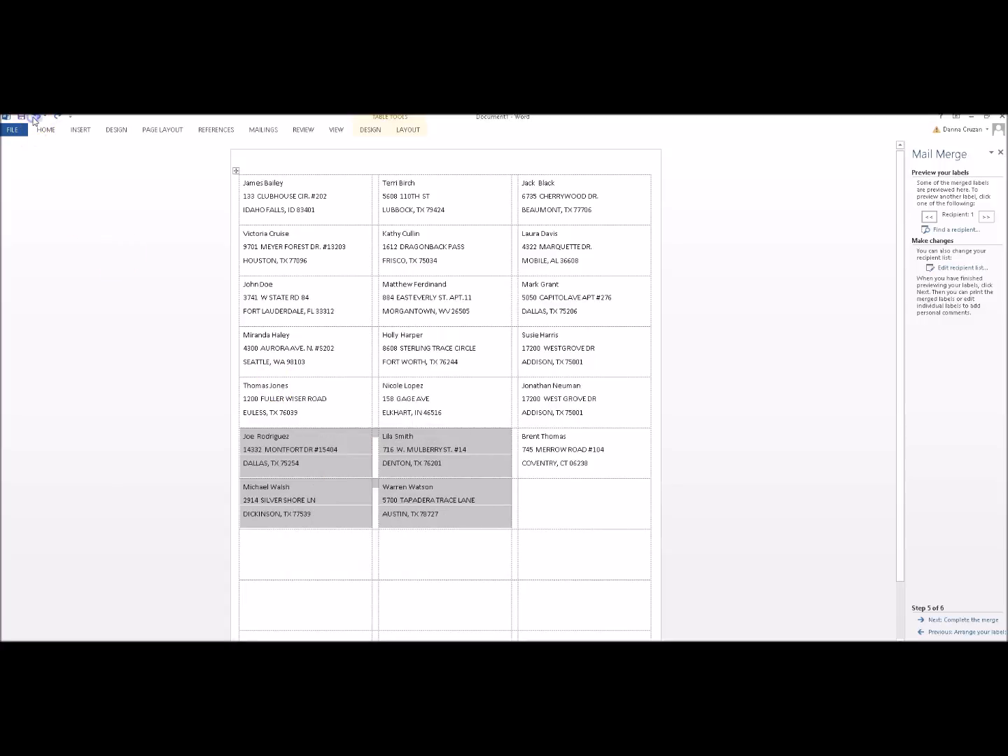
{"action": "left_click", "coordinate": [323, 551]}
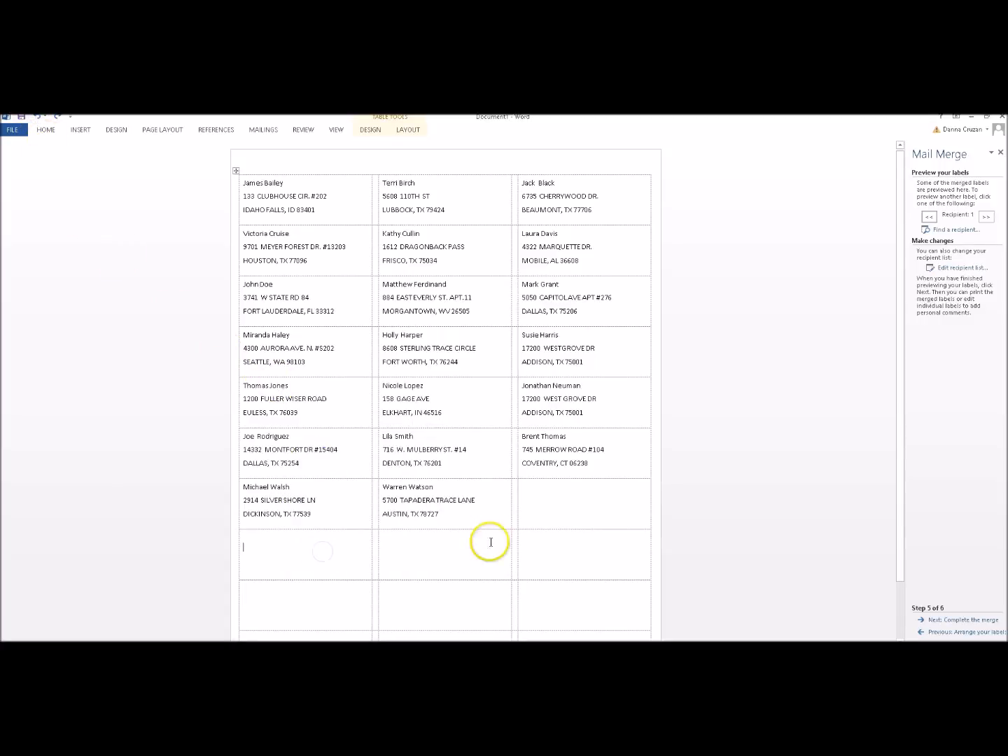
Advance to completing the merge, start printing all records to view the available printers, and cancel the print
{"action": "left_click", "coordinate": [943, 621]}
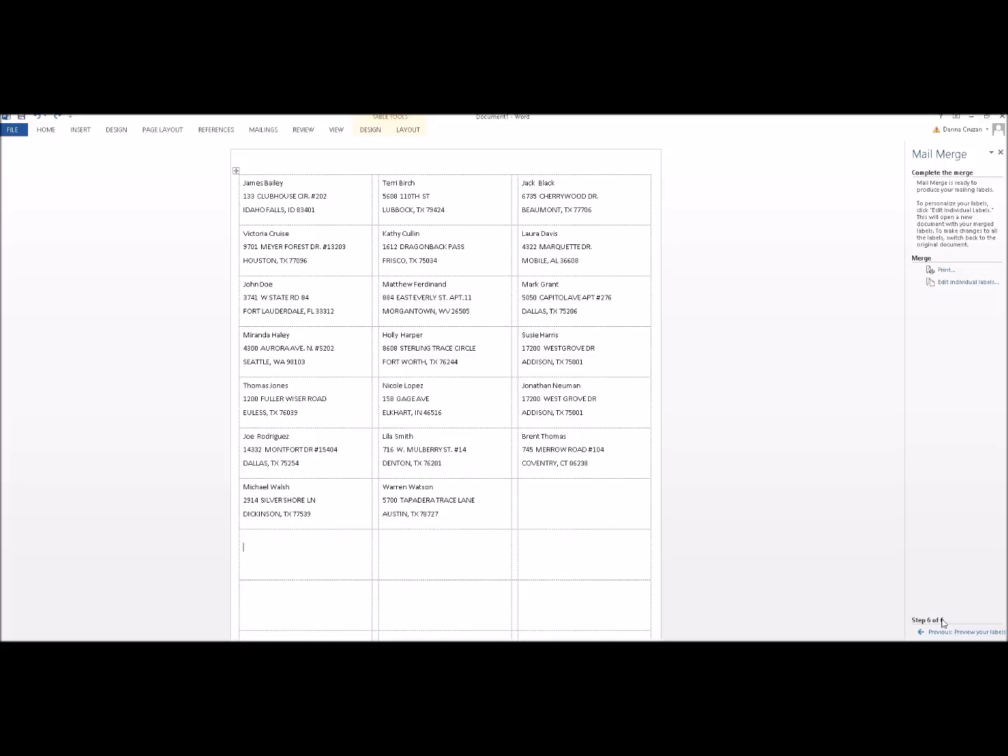
{"action": "left_click", "coordinate": [945, 272]}
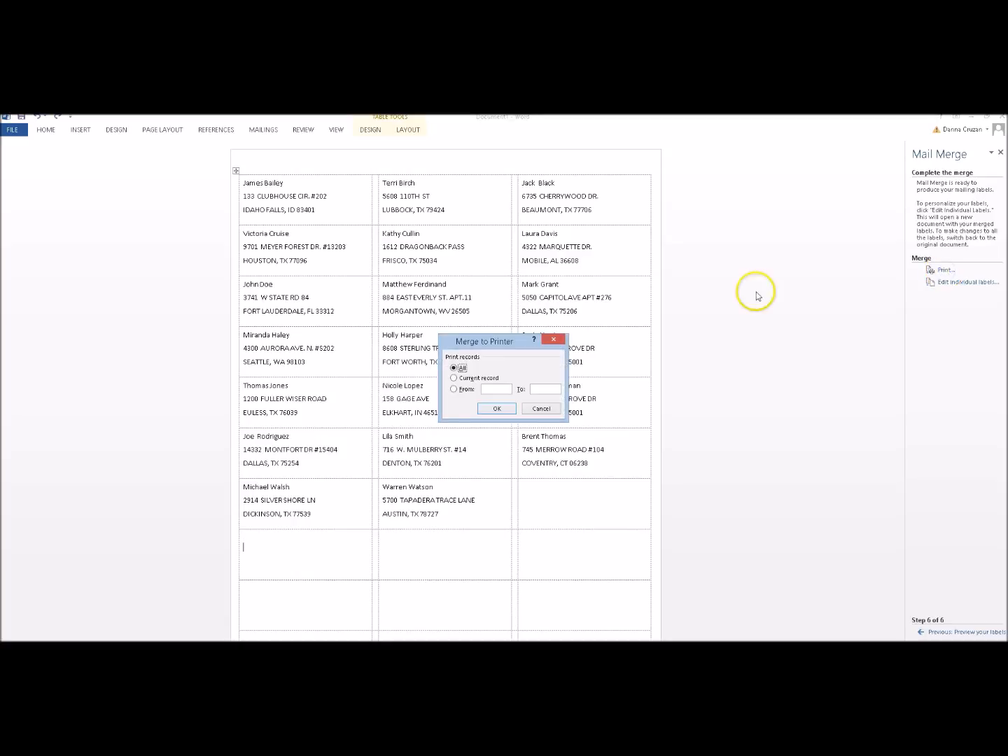
{"action": "left_click", "coordinate": [496, 410]}
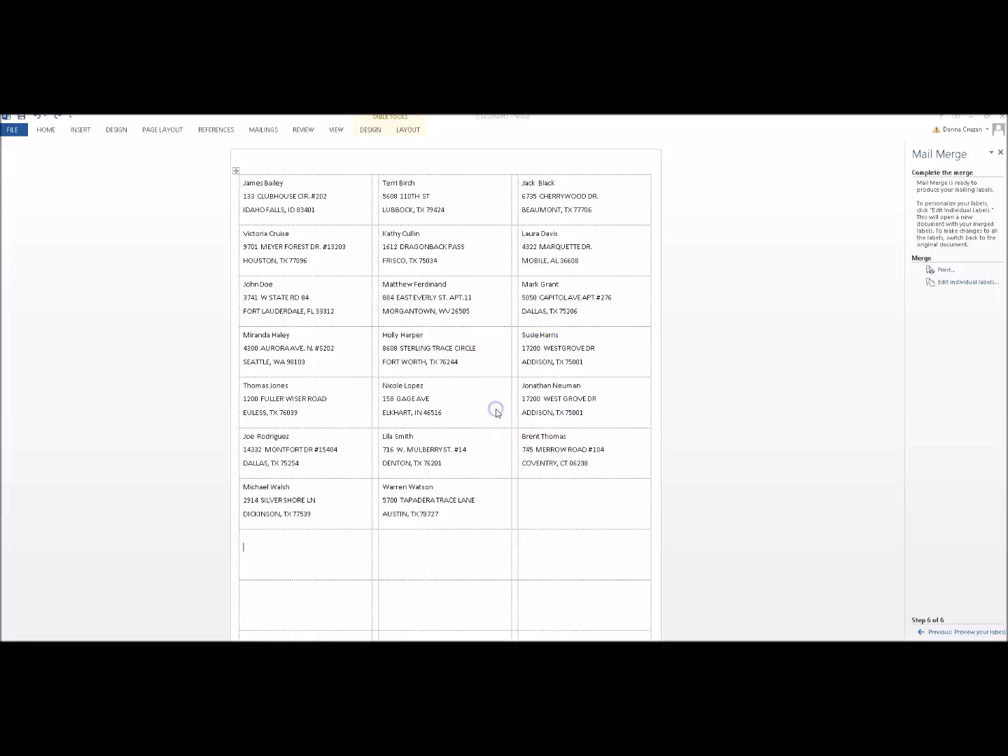
{"action": "left_click", "coordinate": [575, 299]}
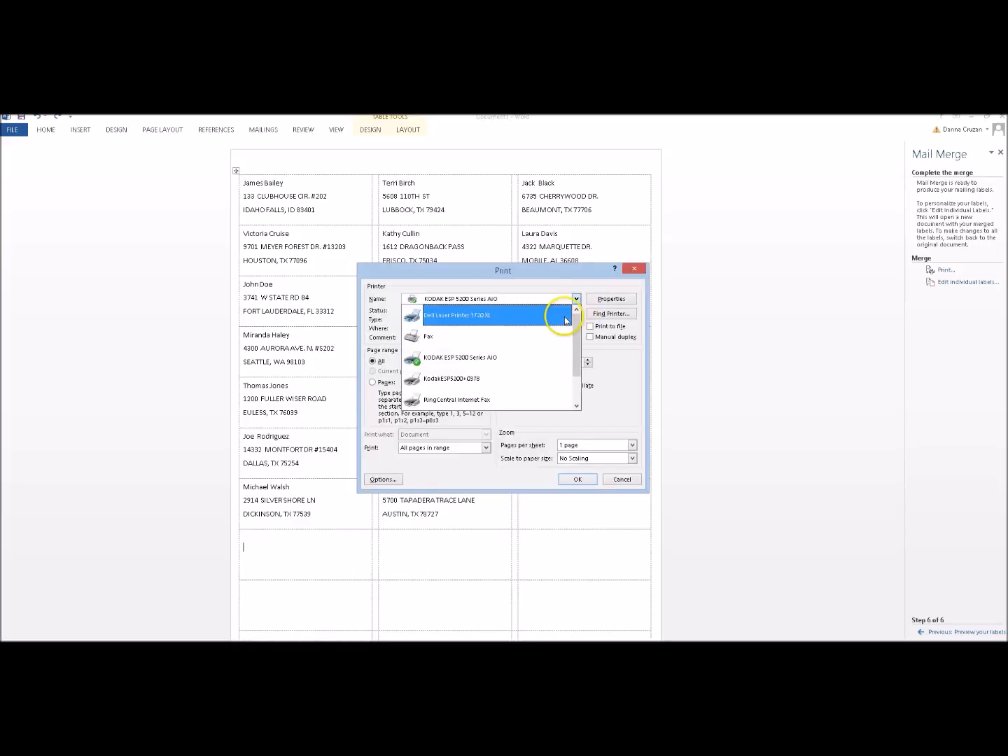
{"action": "left_click", "coordinate": [620, 478]}
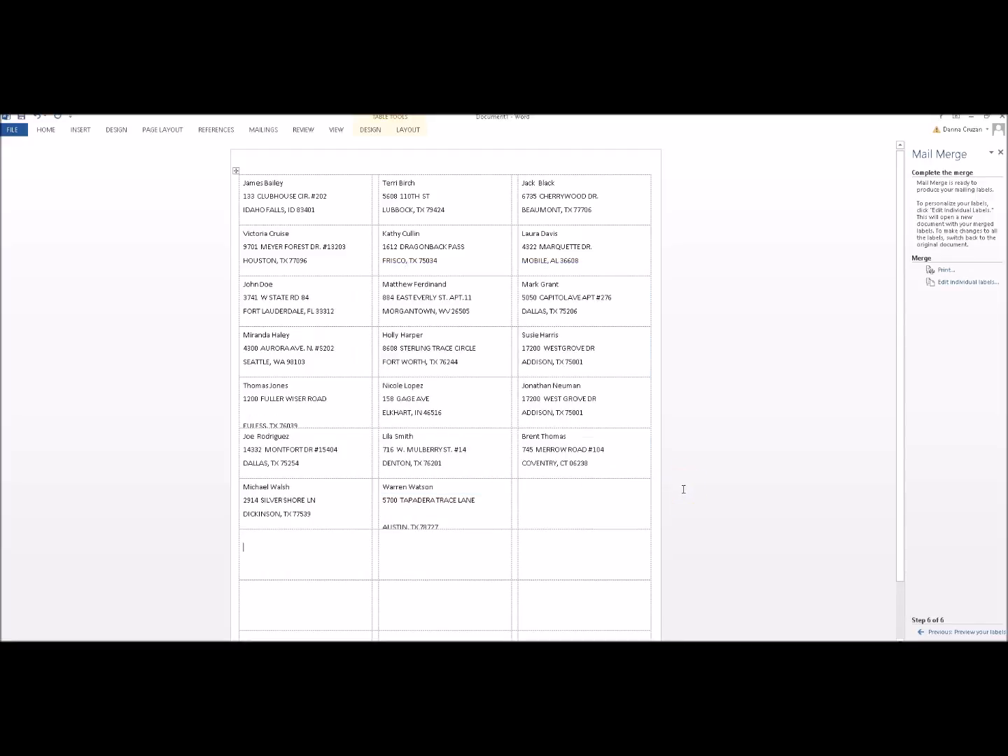